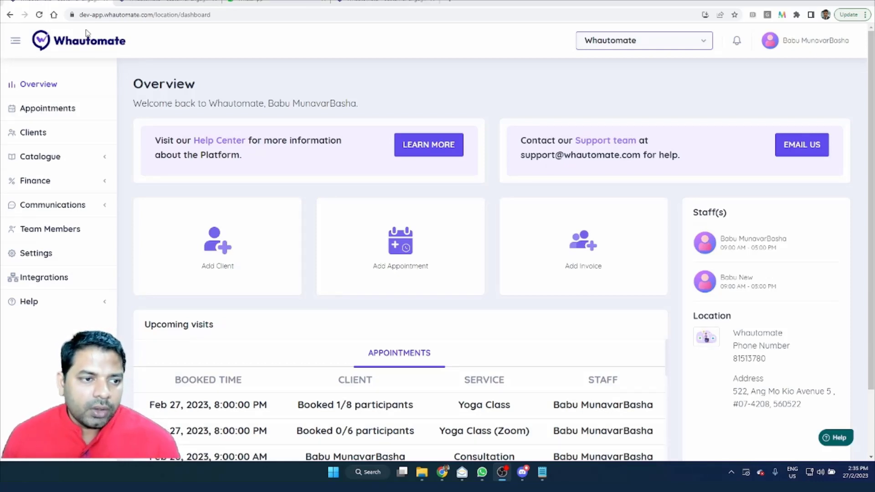
Step: Create a new client segment under Communications and name it "Demo Segment"
click(44, 204)
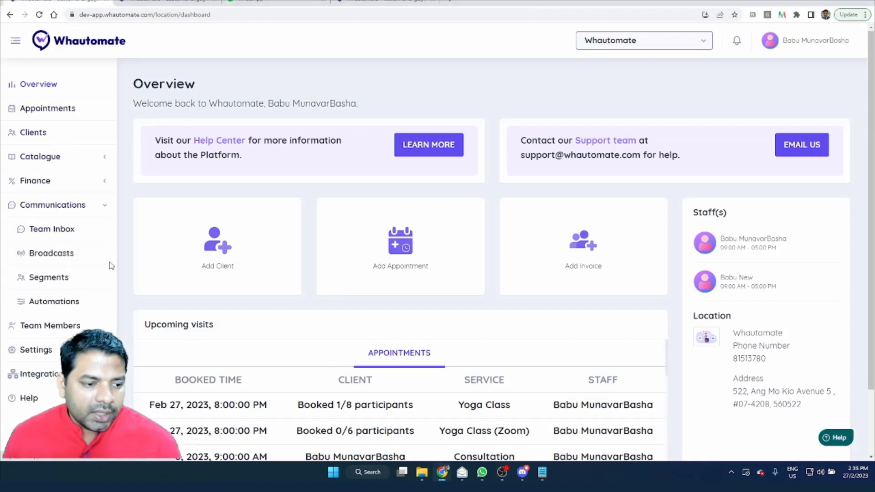
click(45, 254)
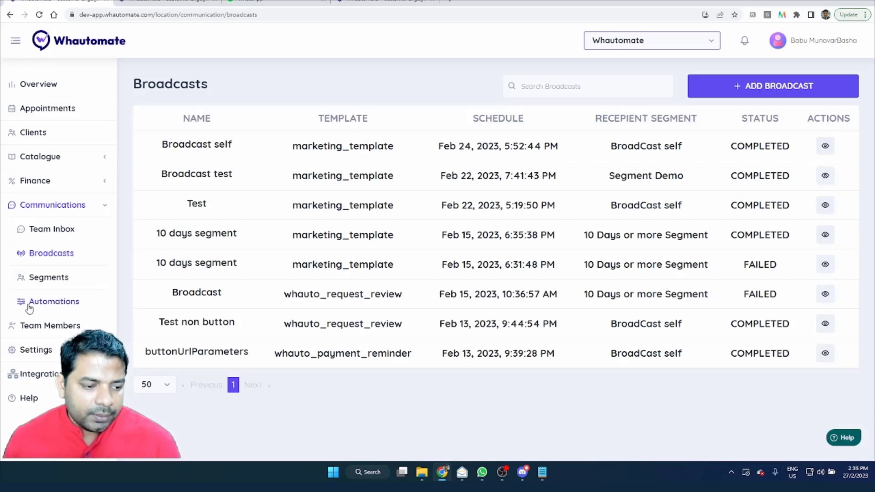
click(35, 277)
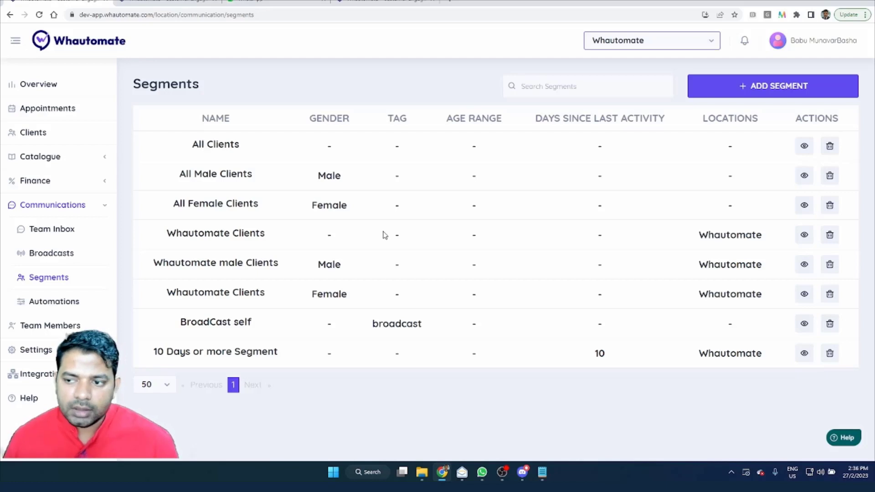
click(760, 94)
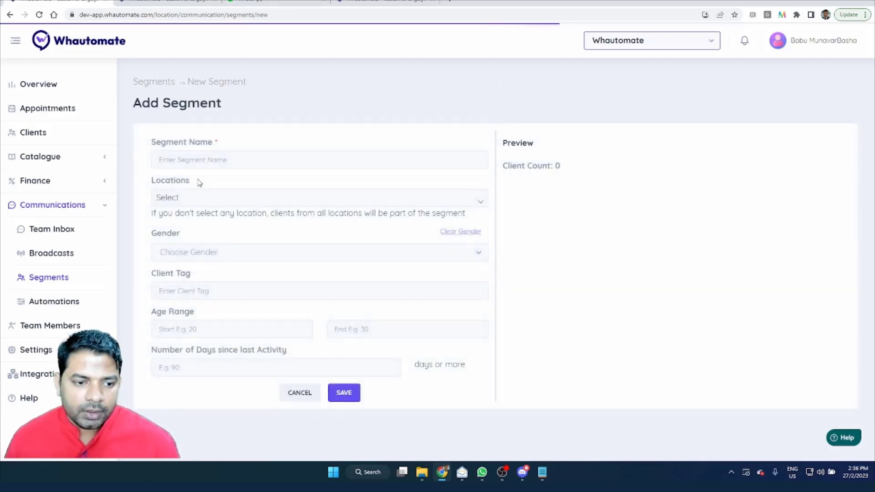
click(208, 161)
text(Demo)
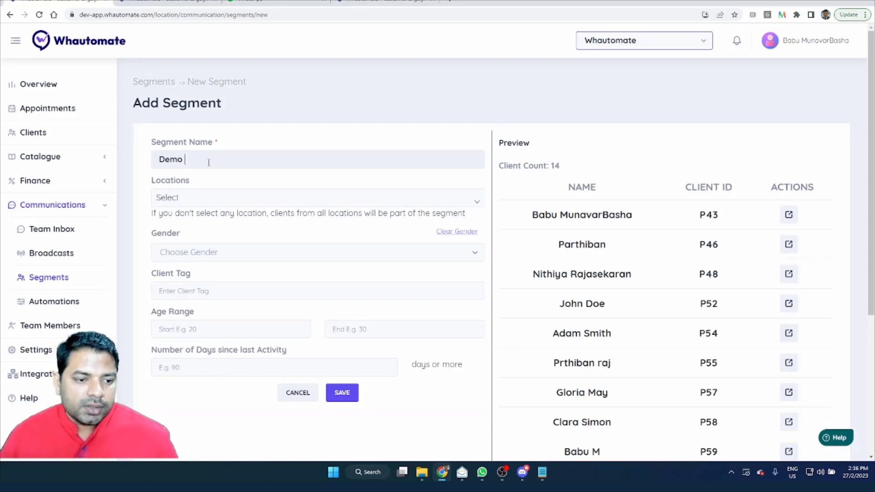
text( Segment)
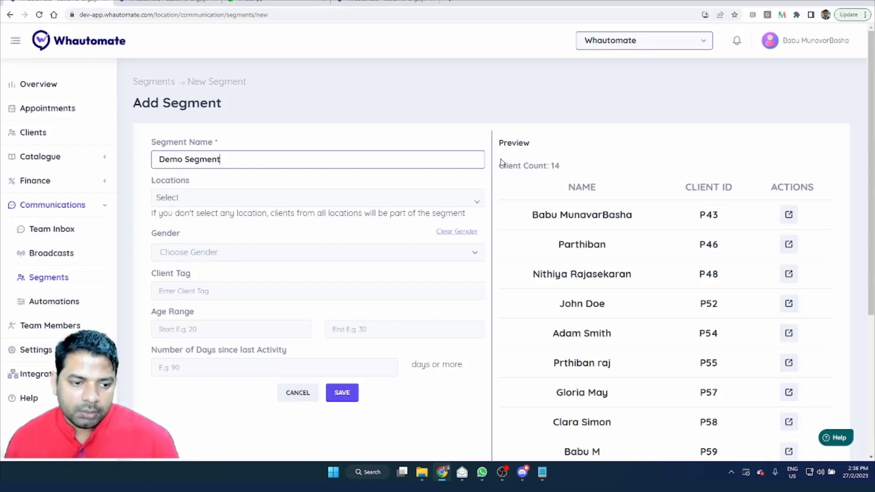
Step: Restrict the segment to clients of the Whautomate location
click(221, 205)
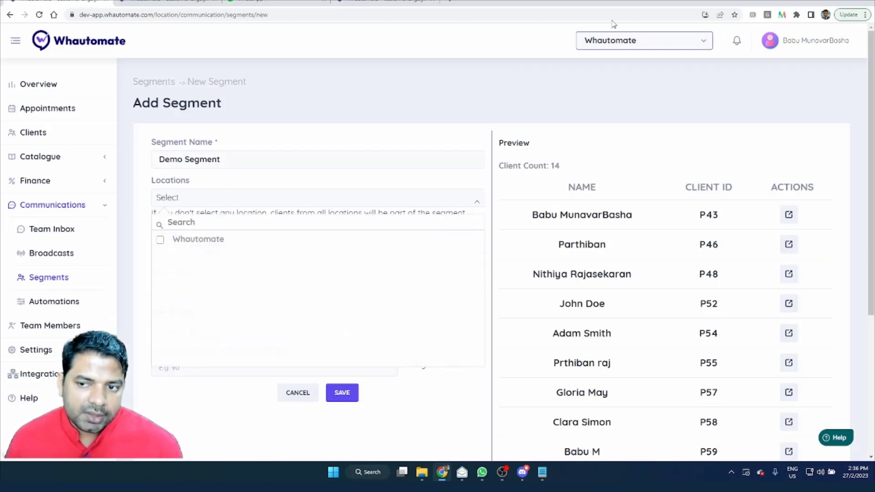
click(641, 45)
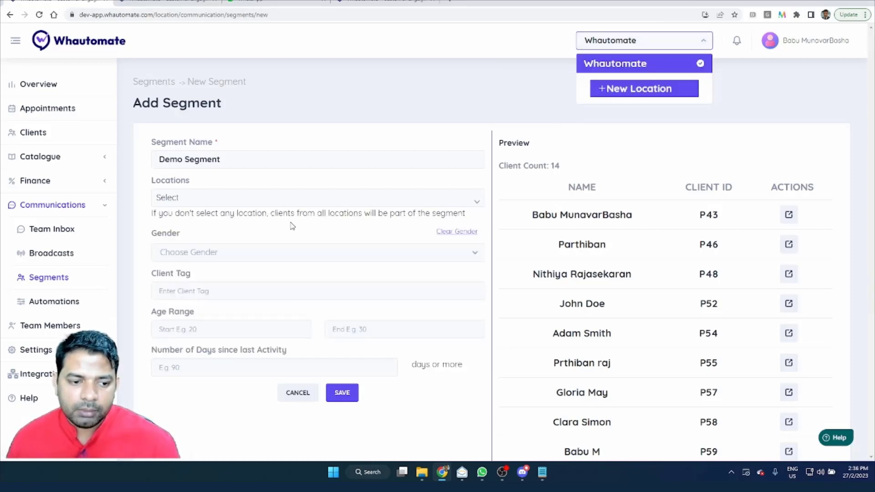
click(283, 200)
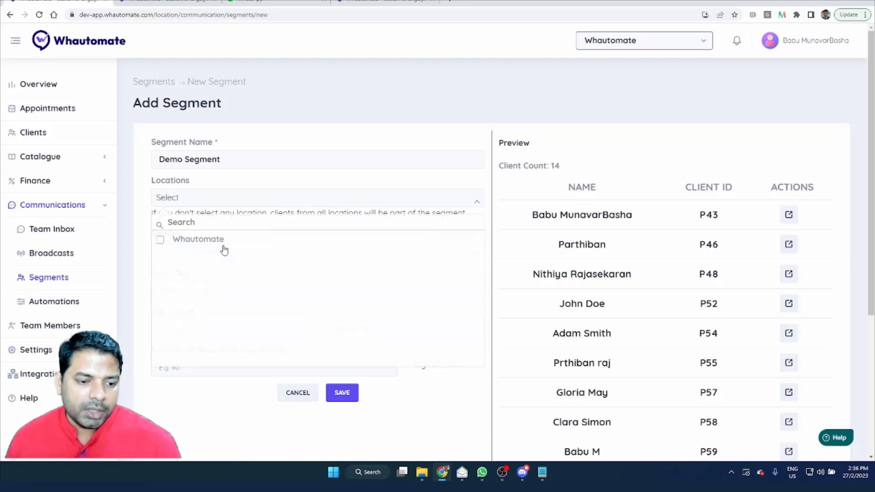
click(210, 245)
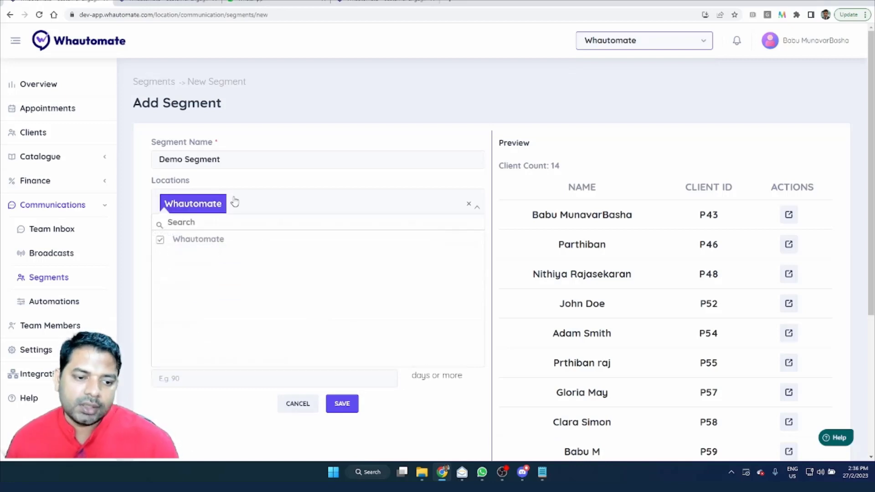
click(294, 181)
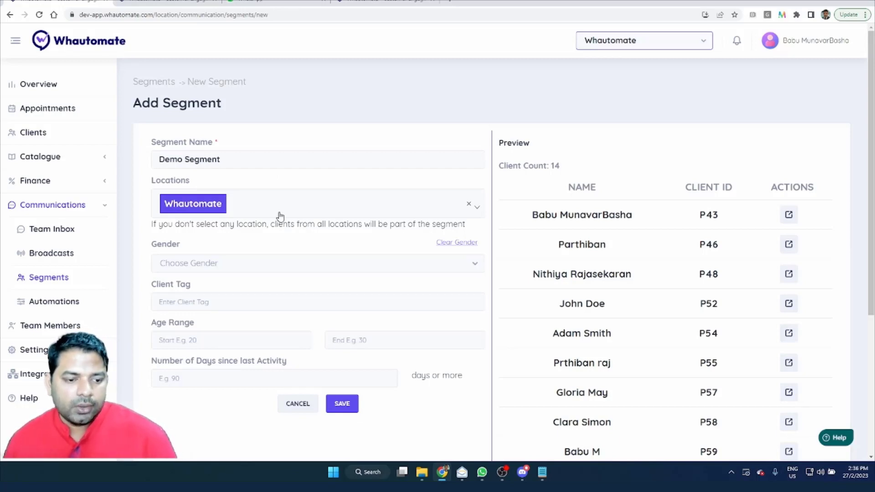
Step: Set the segment's gender filter to Male
click(234, 273)
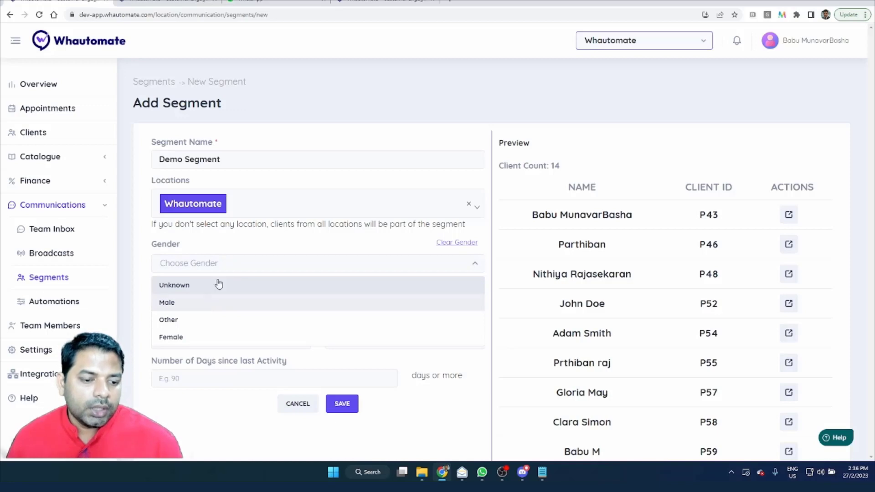
click(237, 247)
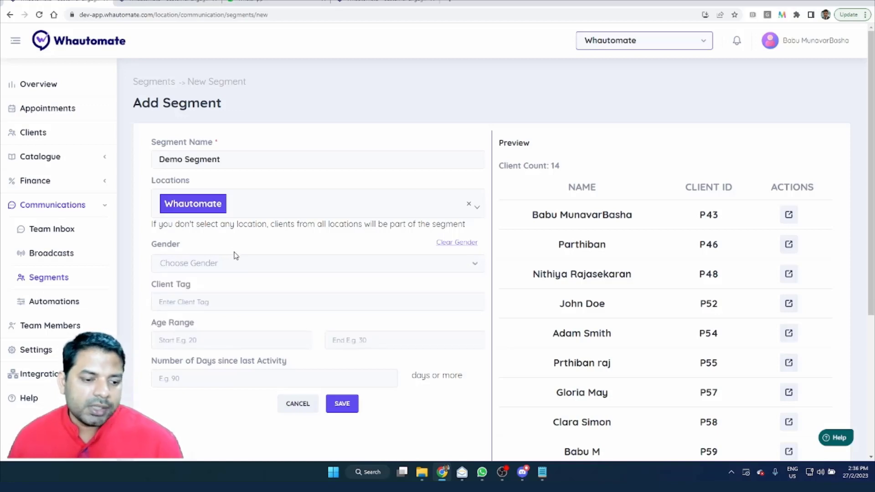
click(240, 264)
click(208, 310)
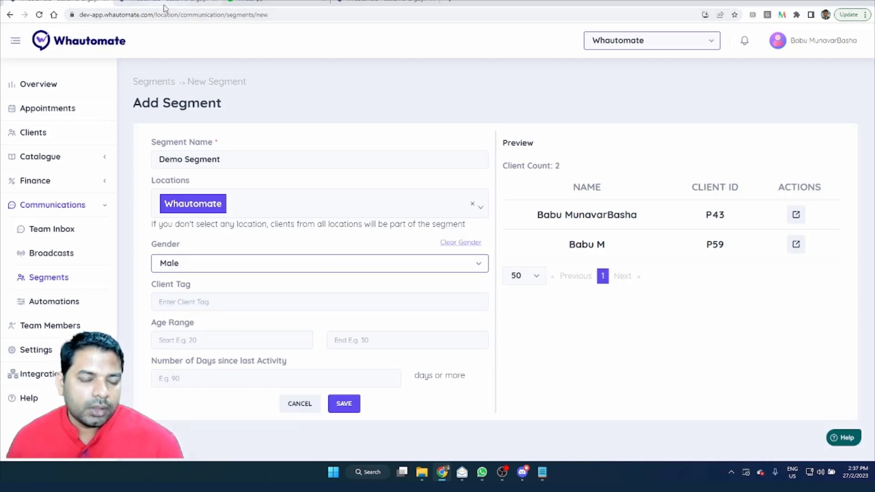
Step: Open the second client's record in the already loaded clients list and examine where its tags are shown and added
mouse_move(166, 2)
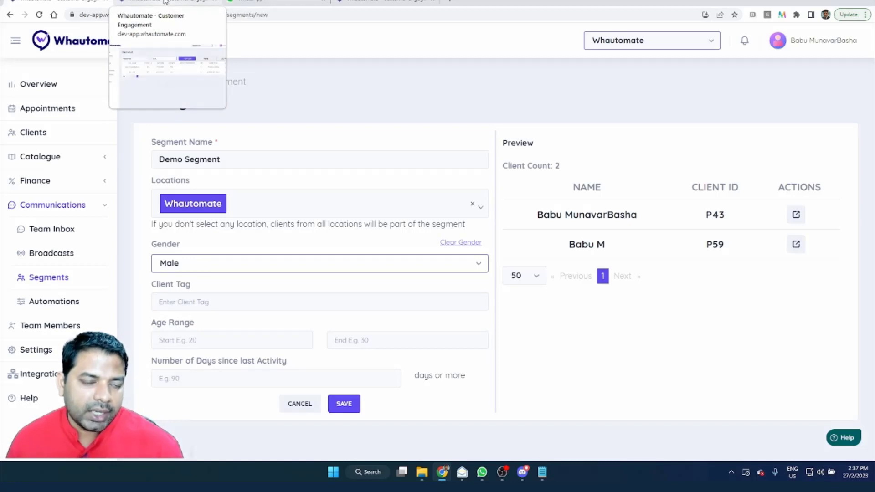
click(166, 2)
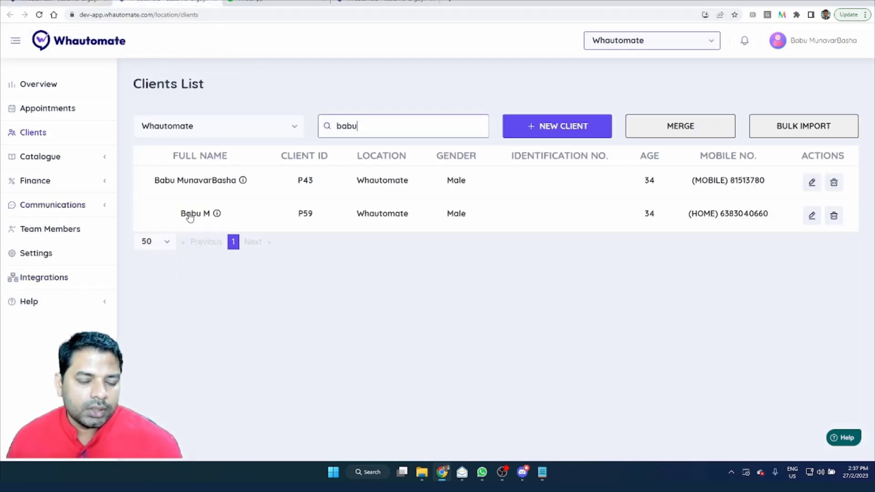
click(402, 120)
click(390, 129)
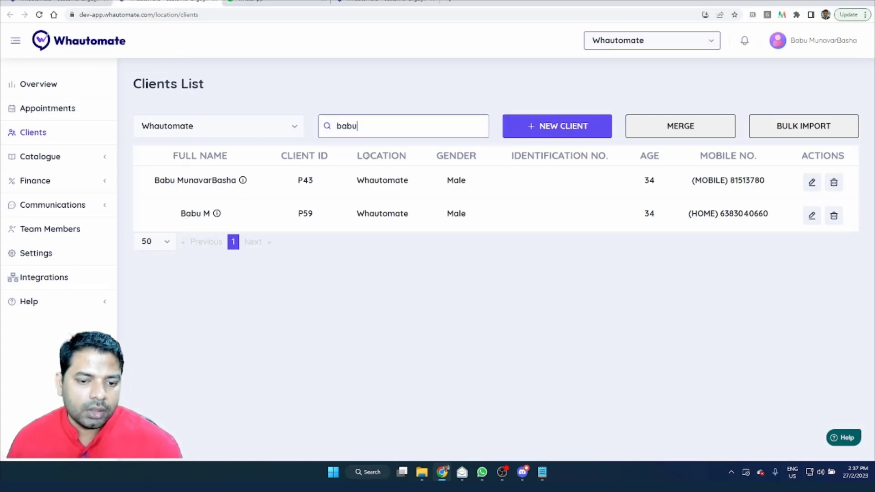
click(811, 216)
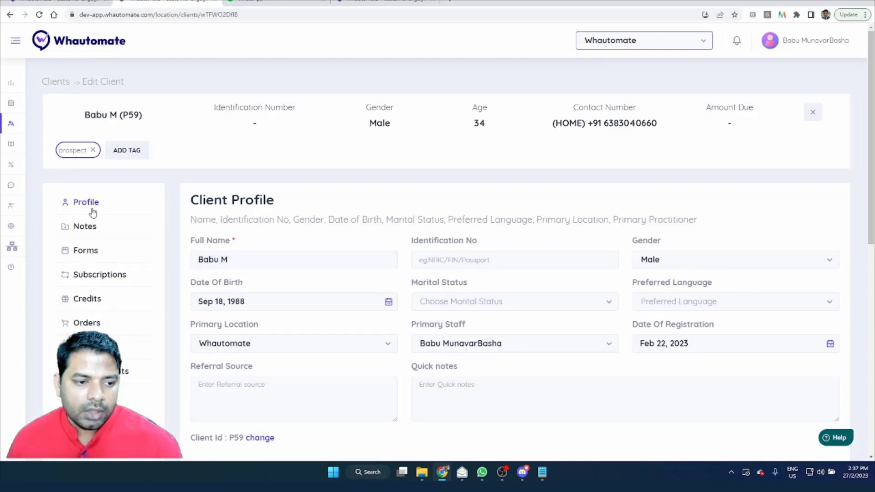
click(134, 153)
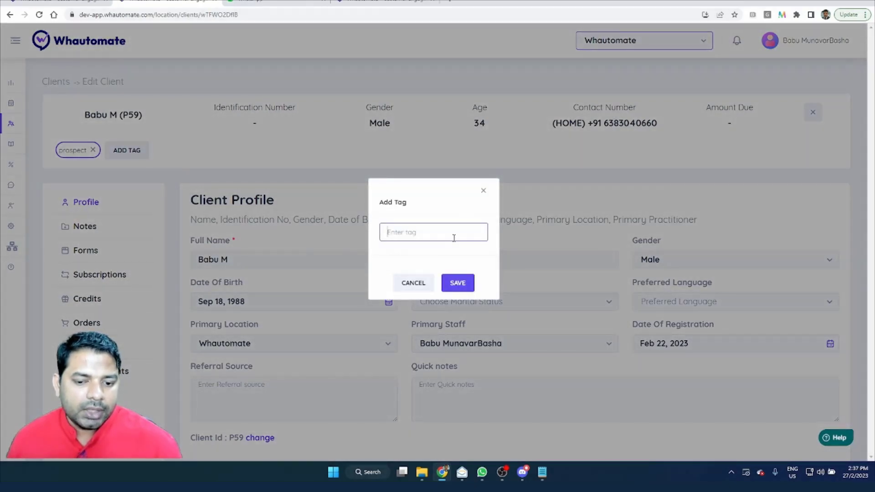
click(482, 192)
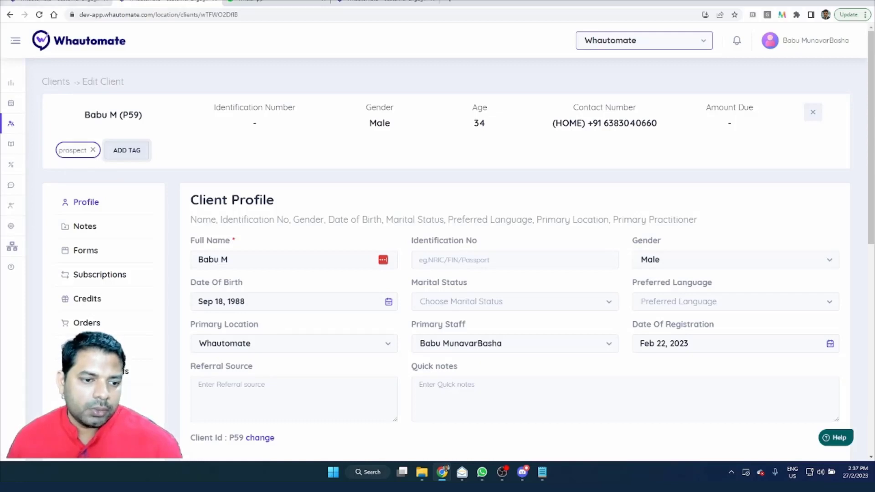
Step: Back in the new segment form, set the client tag to "prospect", leave the age range empty and save the segment
click(54, 2)
click(235, 304)
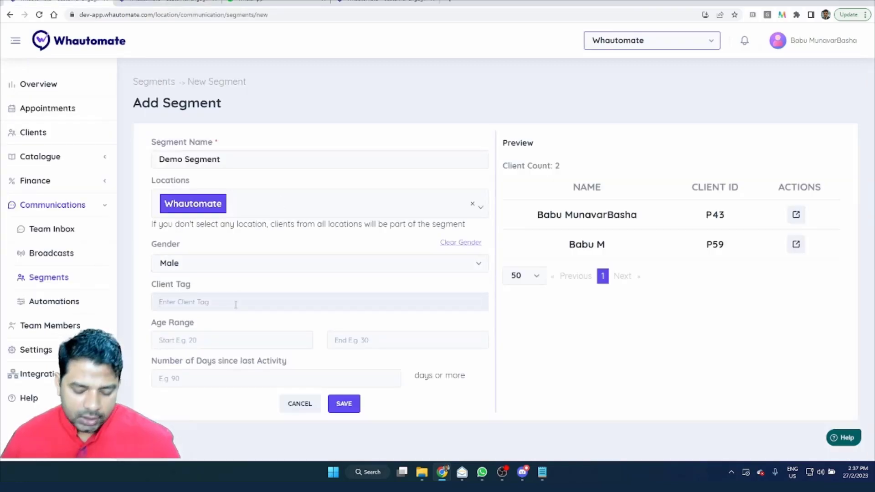
text(prospect)
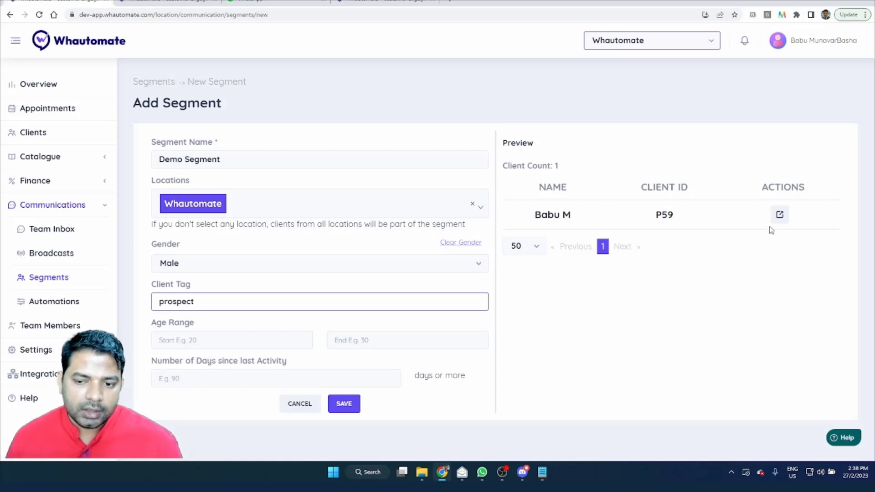
click(215, 340)
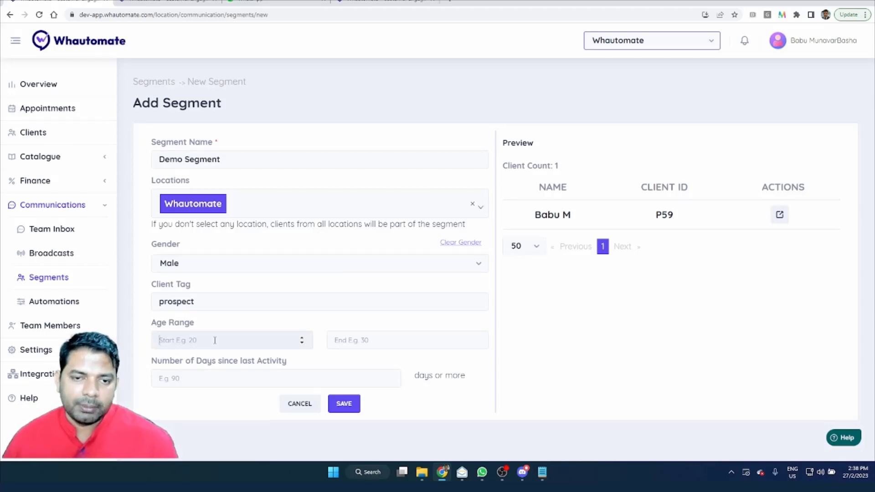
click(214, 340)
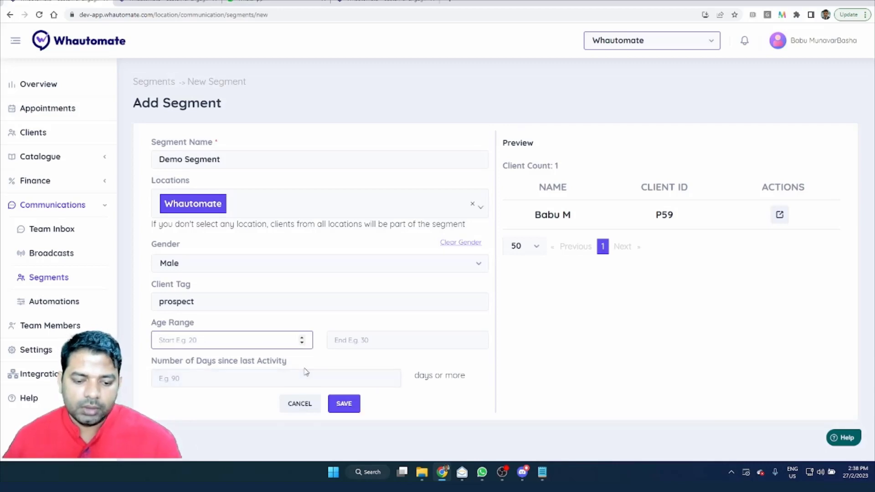
click(335, 406)
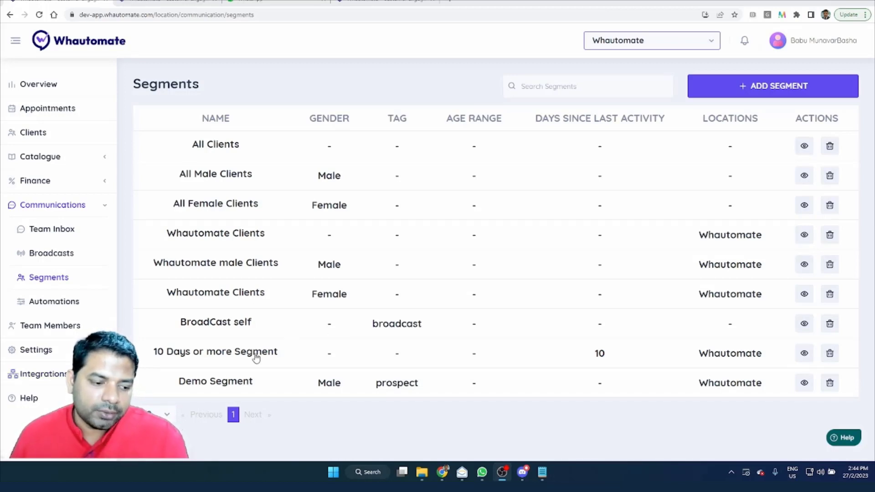
Step: Open the message templates in the WhatsApp integration's setup
click(54, 377)
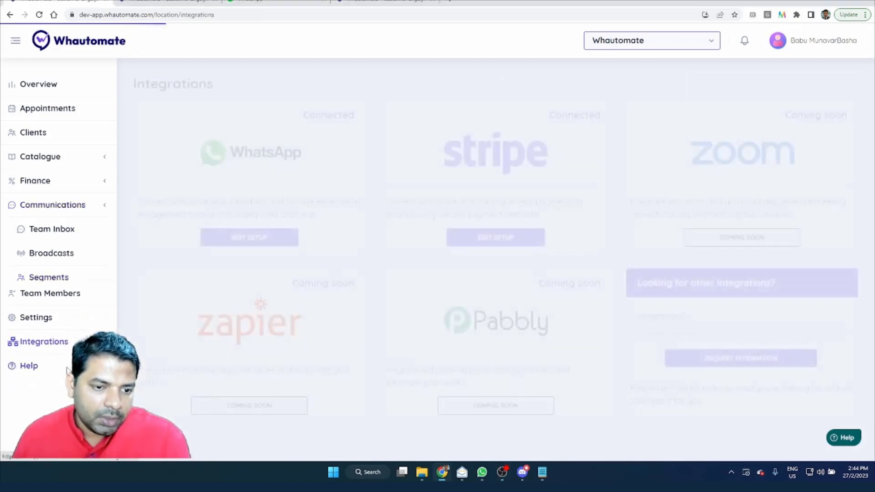
click(244, 237)
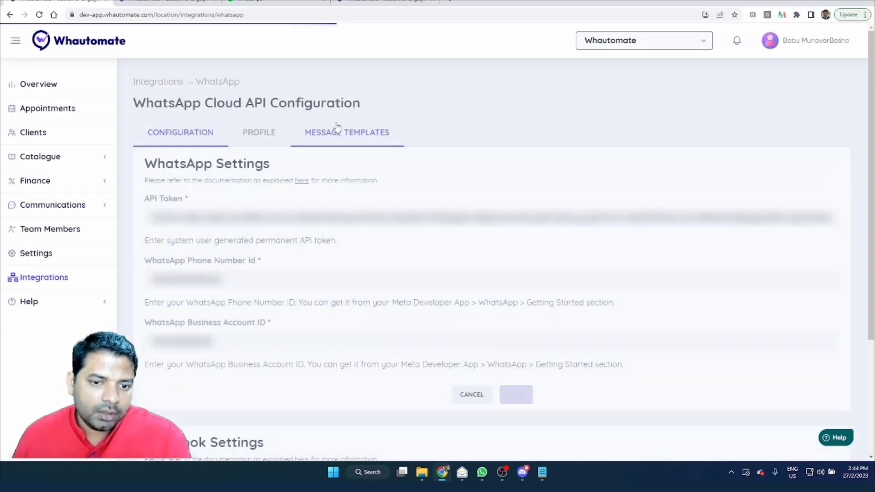
click(340, 132)
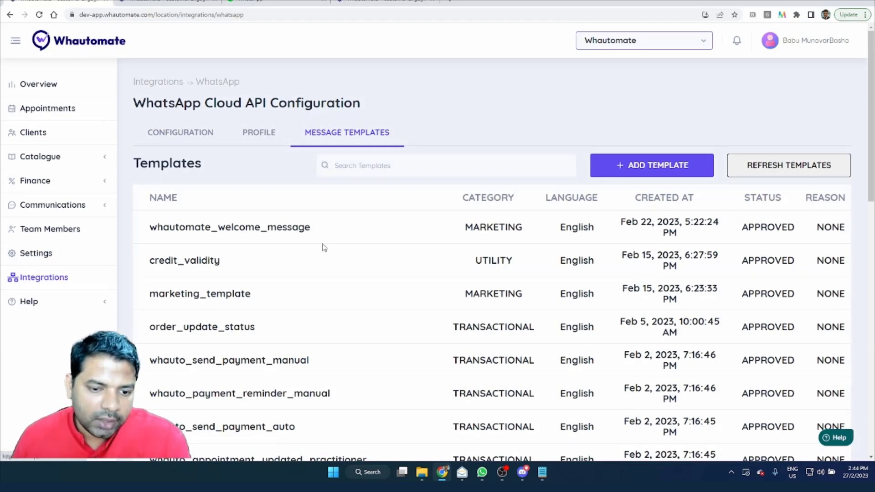
Step: Start a new WhatsApp template and name it "marketing_discount_template"
click(637, 170)
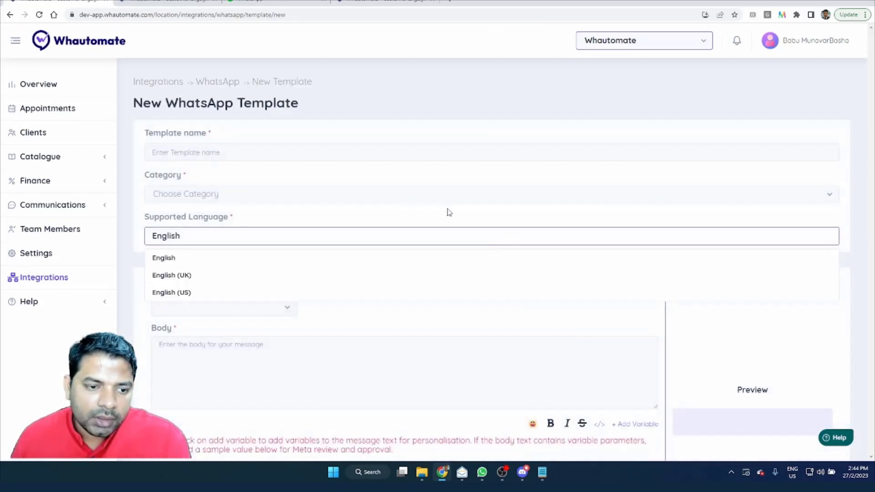
click(203, 154)
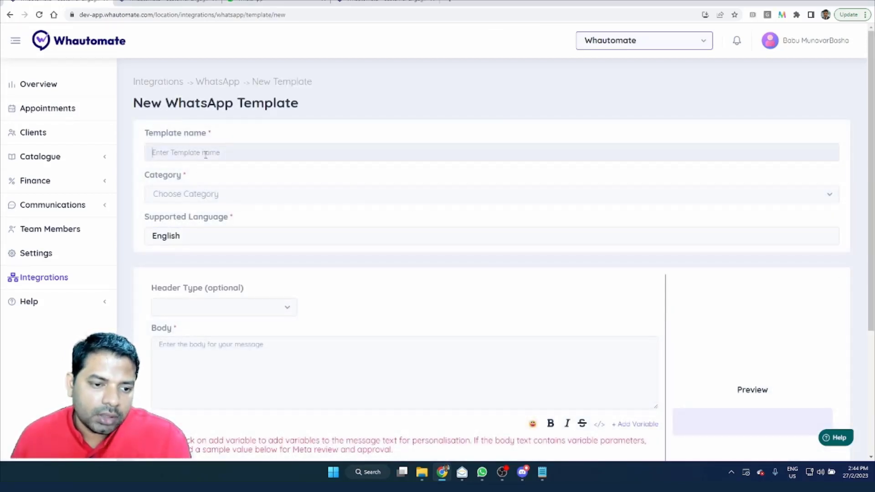
text(mar)
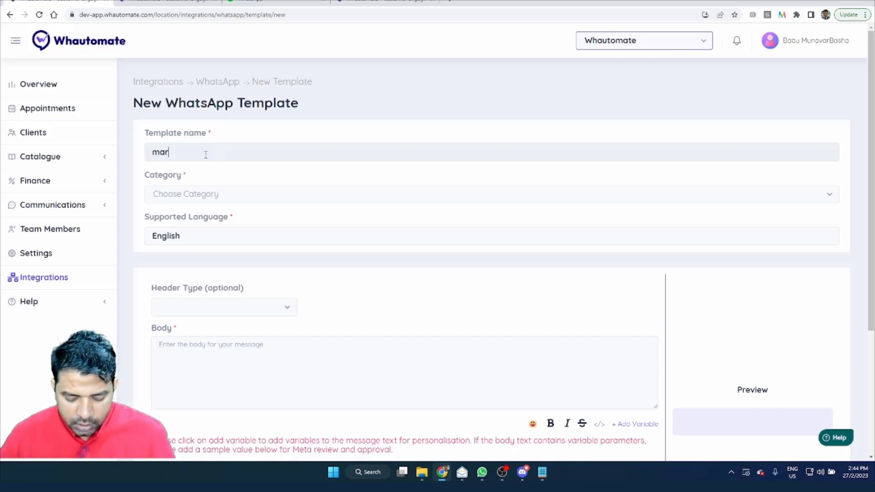
text(keting)
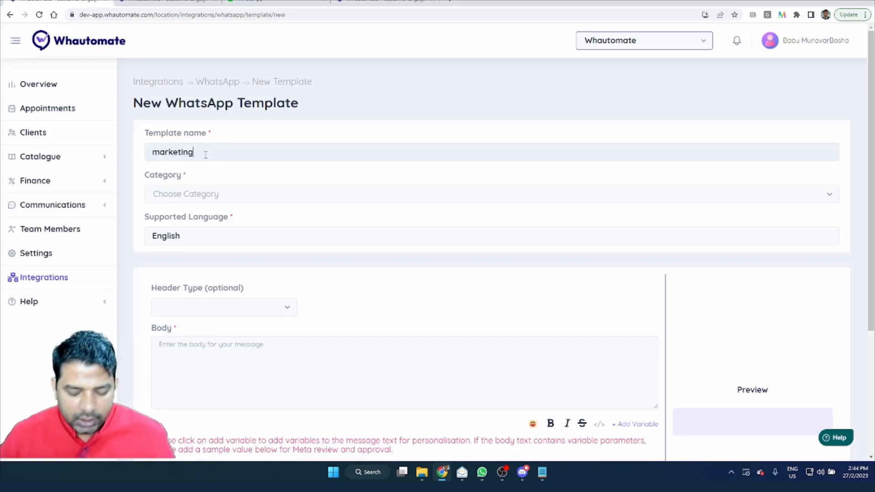
text(_discoutn)
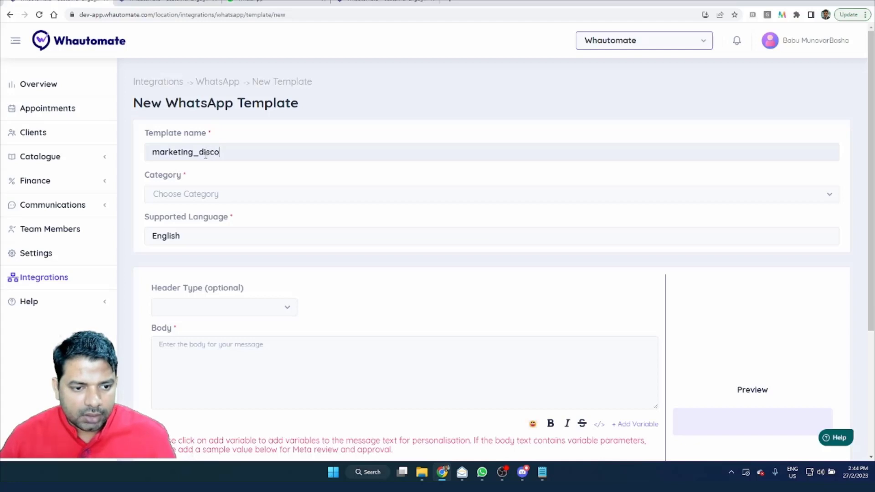
key(BackSpace)
key(BackSpace)
text(nt_)
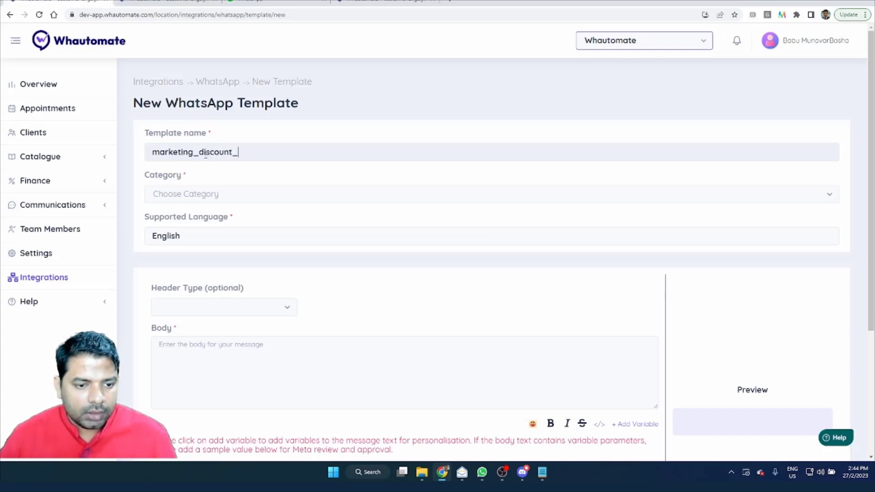
text(template)
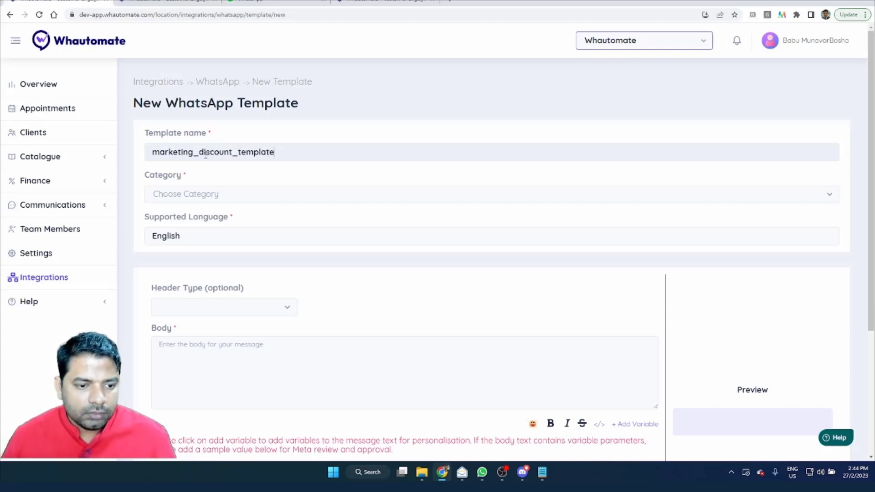
Step: Set the template category to Marketing and add an image header with "Broadcast 2x-03.jpg" as the sample media
click(255, 194)
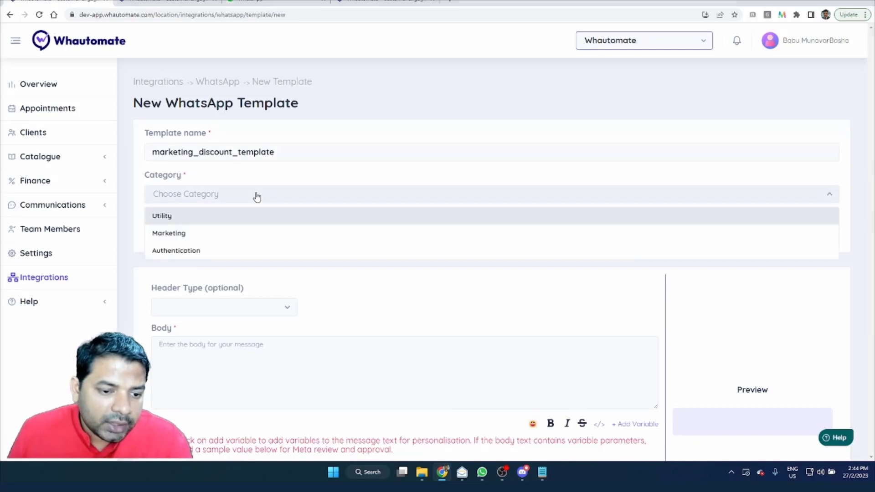
click(254, 232)
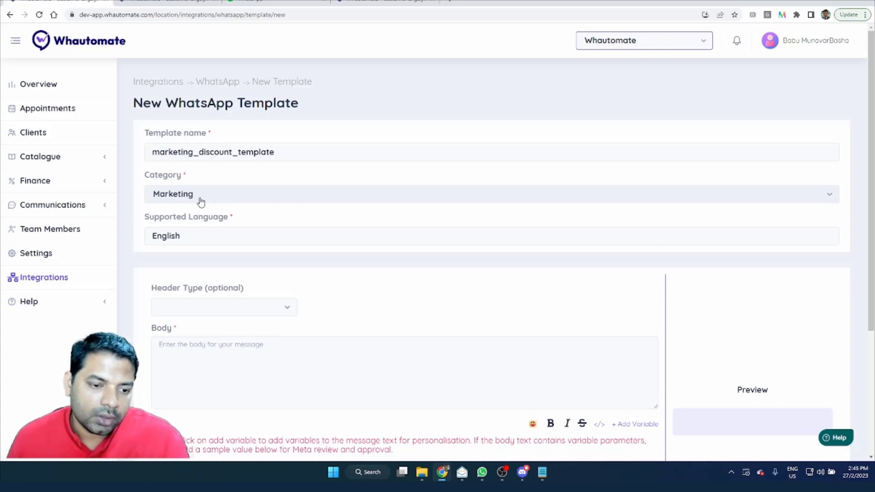
click(236, 308)
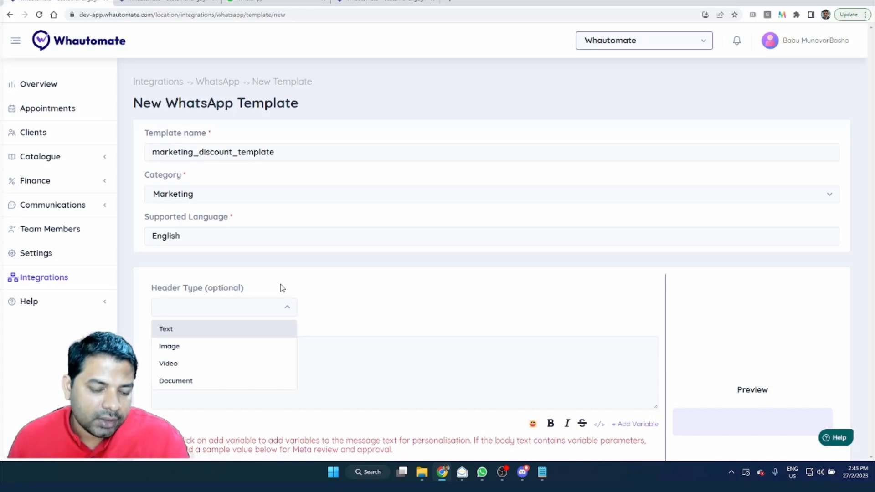
click(251, 348)
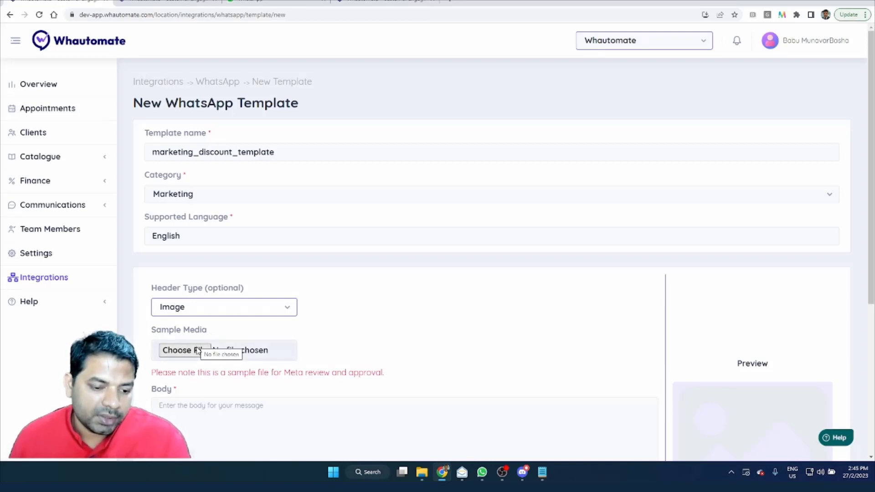
click(197, 350)
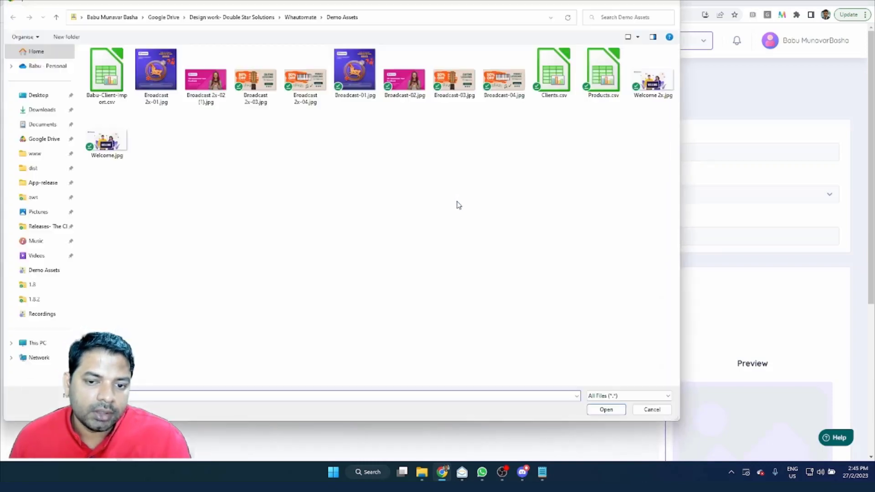
double_click(255, 81)
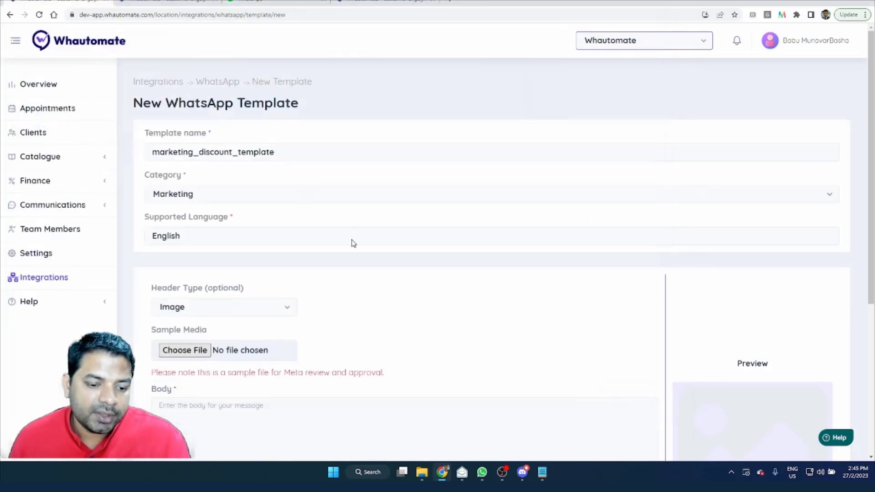
Step: Begin the message body with the greeting "Hello {{1}},", inserting a variable for the recipient's name, and start a new line
scroll(684, 317, down, 3)
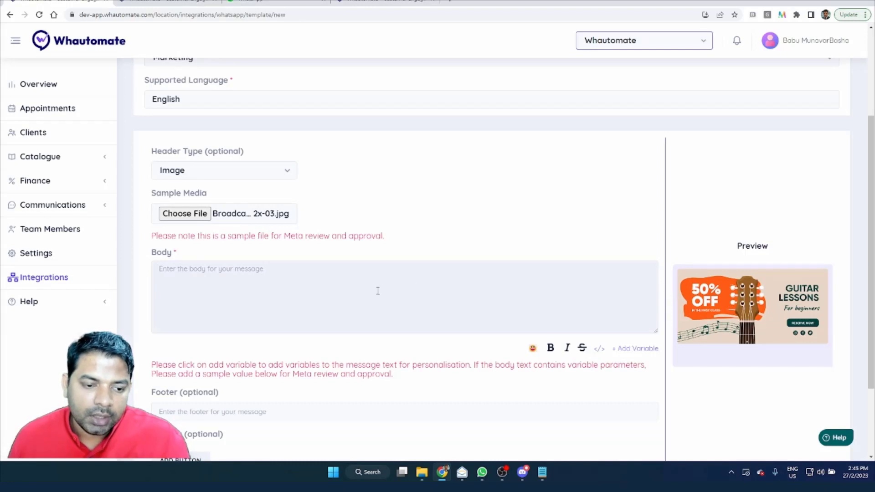
click(240, 261)
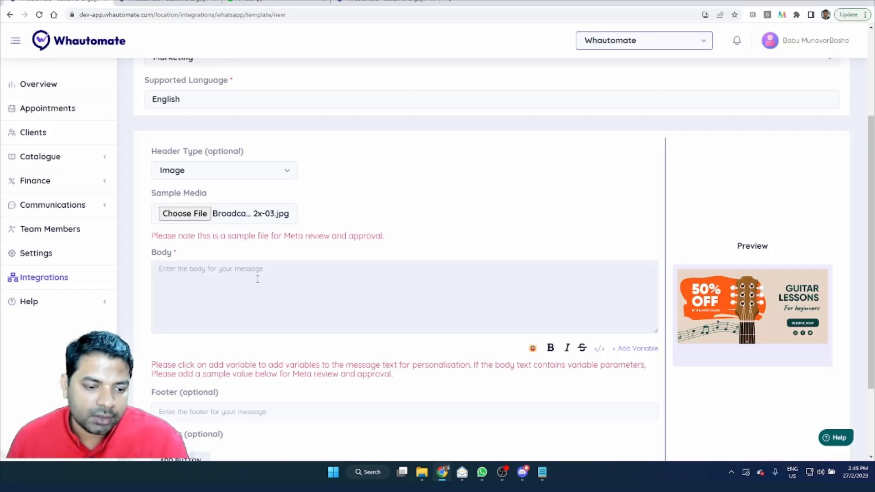
text(Hello)
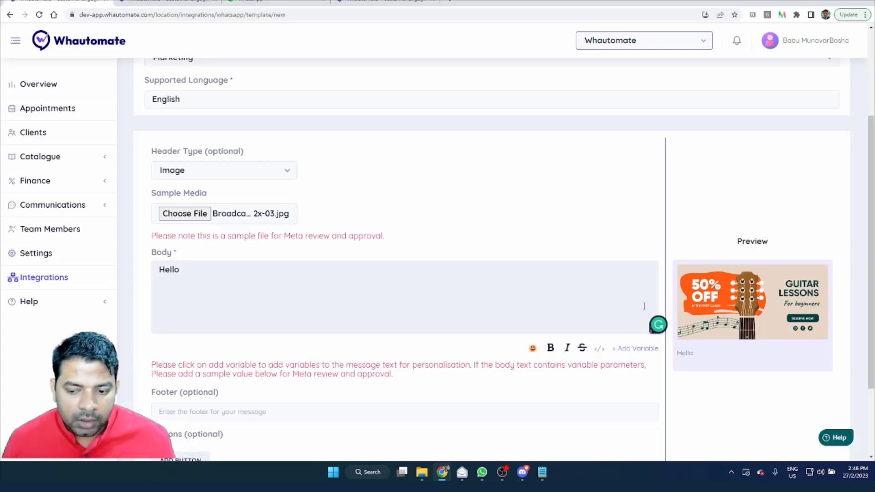
click(636, 349)
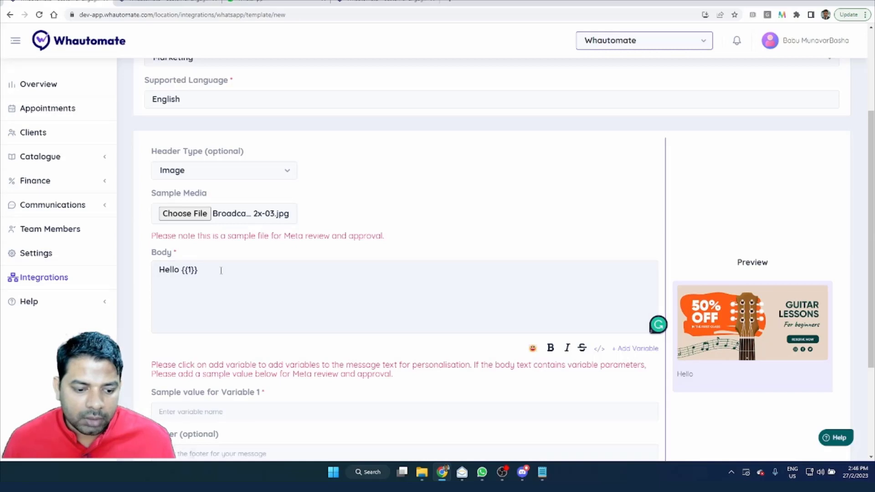
drag(181, 270, 201, 270)
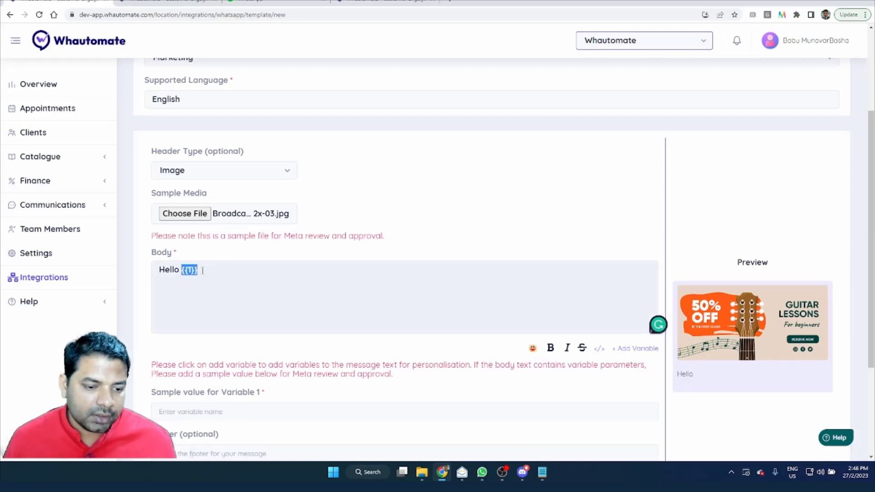
click(205, 270)
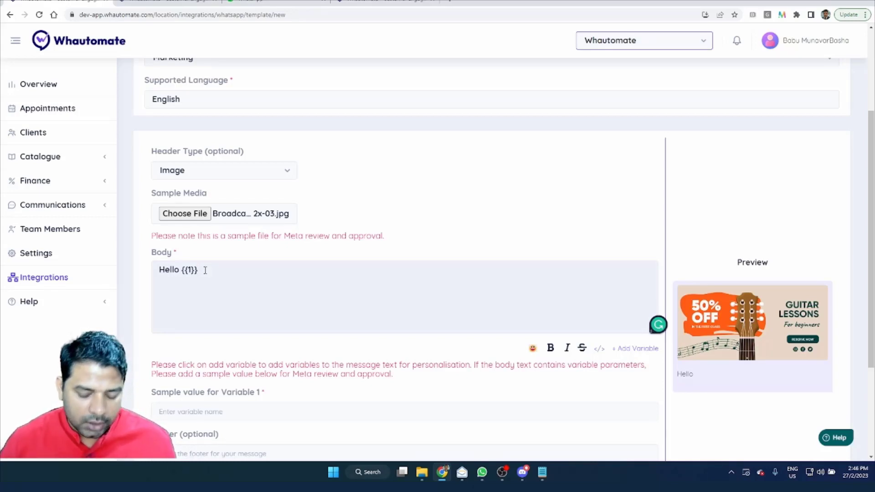
text(,)
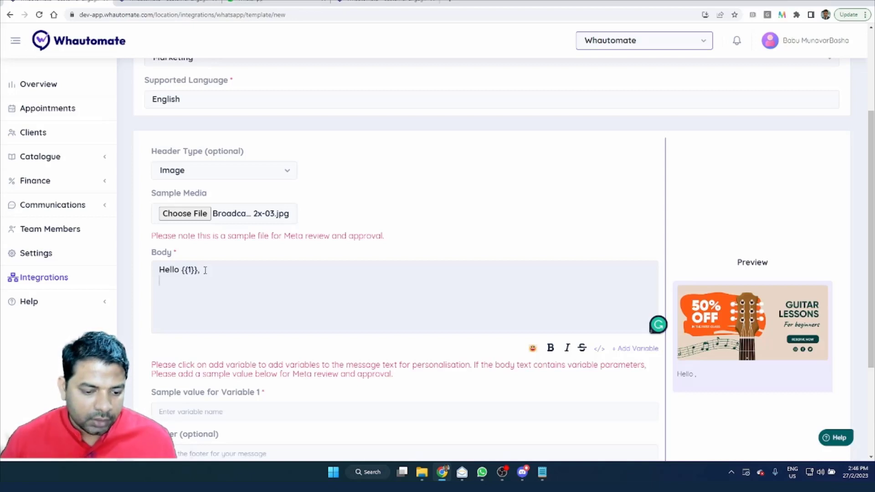
Step: Paste the prepared promotional text about 50% off all guitar classes below the greeting in the message body
click(243, 318)
scroll(237, 328, down, 1)
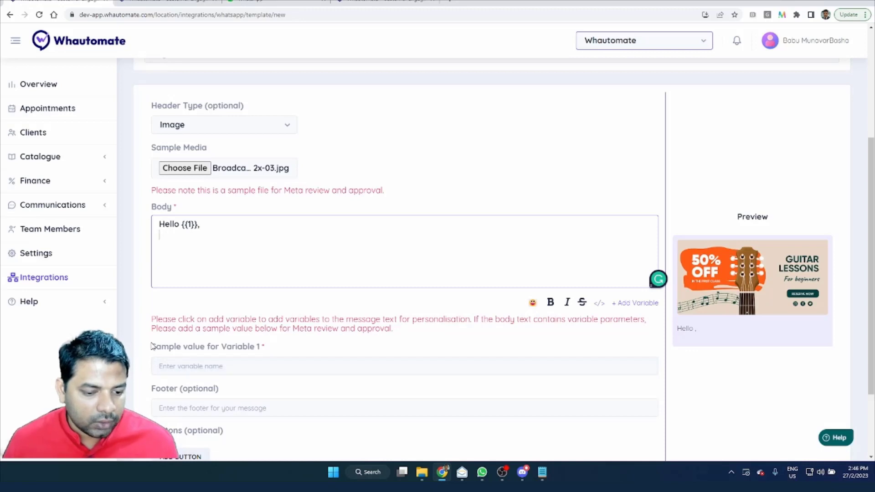
drag(152, 347, 277, 358)
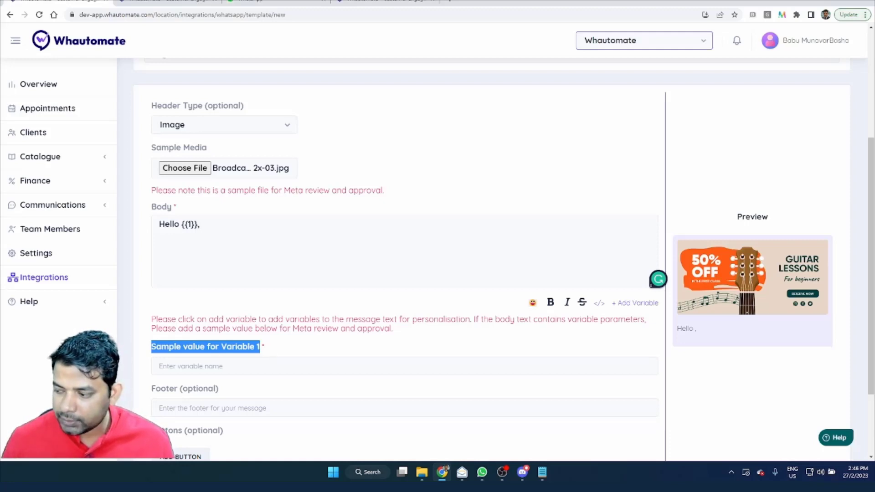
click(542, 472)
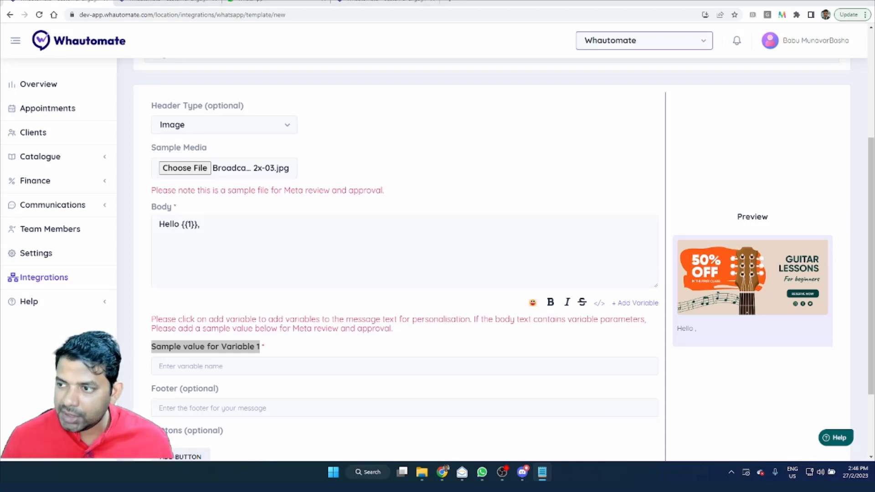
click(260, 259)
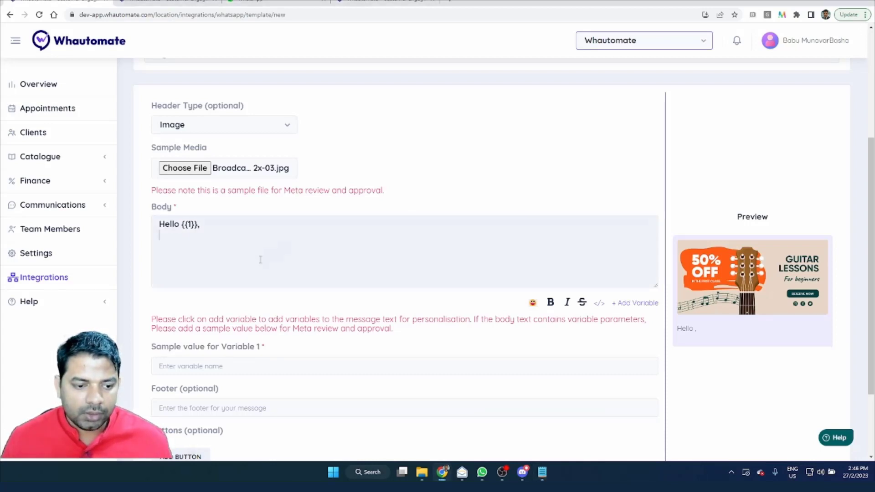
text(Are you ready to rock? Now is the perfect time to take your guitar skills to the next level with our incredible offer of 50% off on all guitar classes!  Whether you're a beginner or an advanced player, our expert instructors will help you improve your technique, learn new styles, and master your favorite songs. With our state-of-the-art facilities and personalized attention, you'll be playing like a pro in no time.  Don't miss out on this amazing opportunity to save big on the best guitar classes in town. Sign up today and get ready to rock your world!)
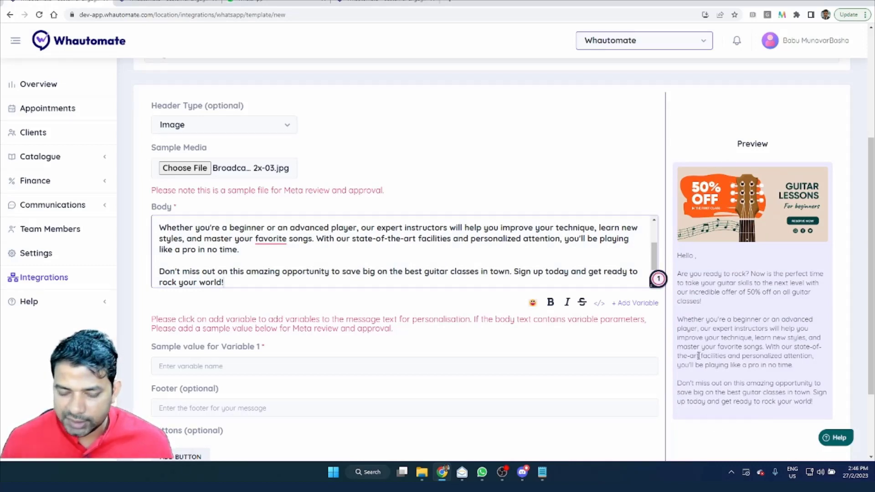
Step: Enter a sample full name as the sample value for variable 1
click(249, 371)
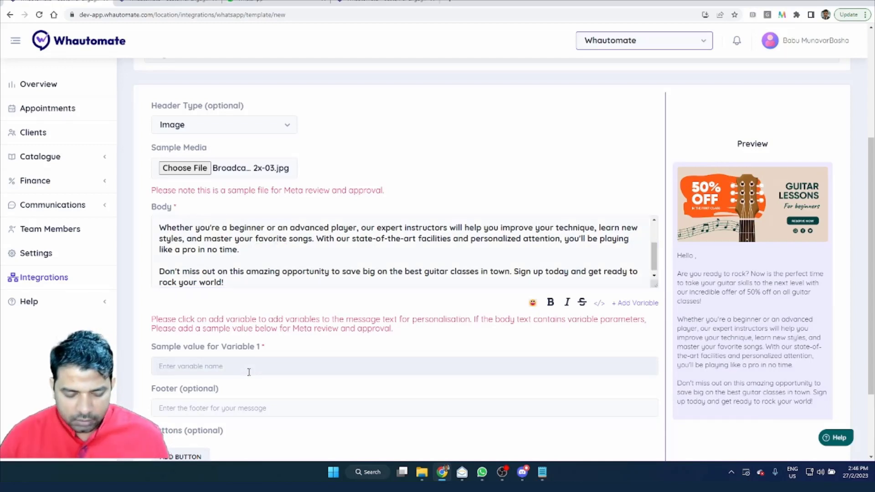
text(John Doe)
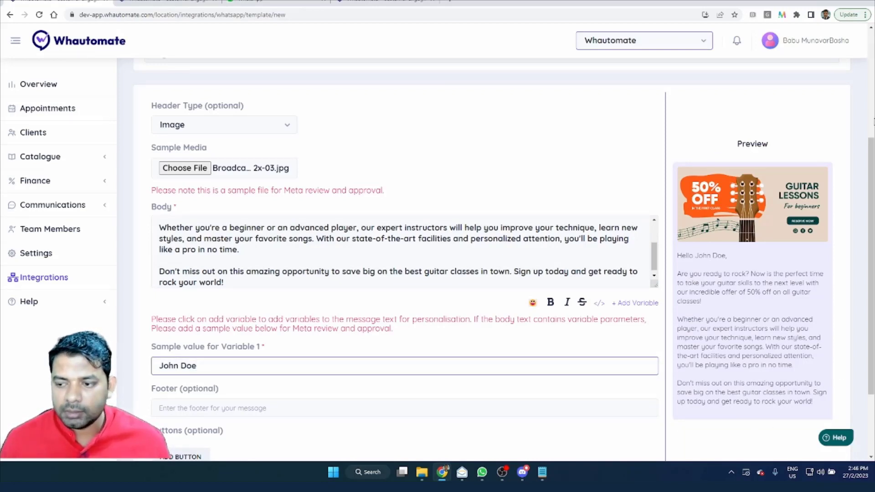
Step: Set the template's footer text to "Whautomate"
scroll(400, 249, down, 1)
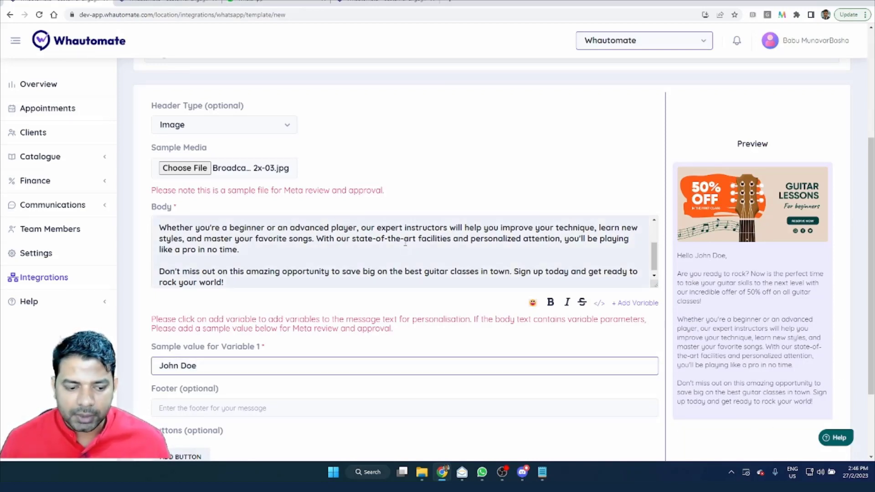
click(217, 413)
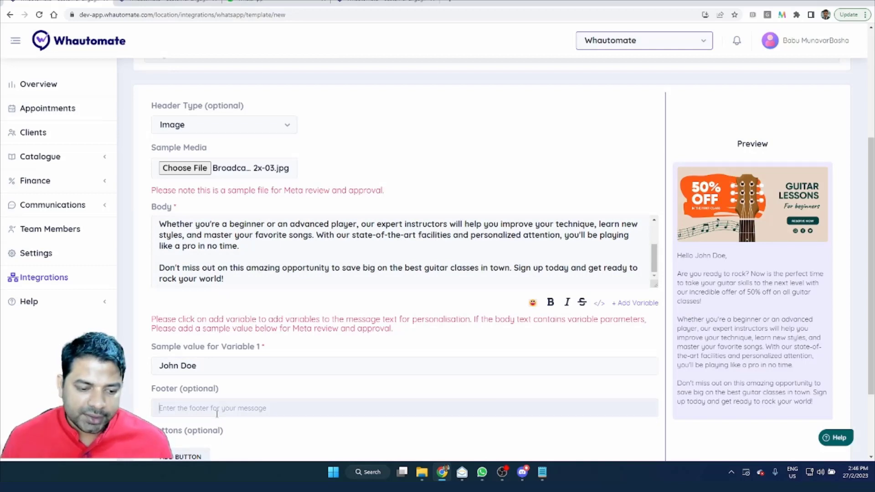
text(W)
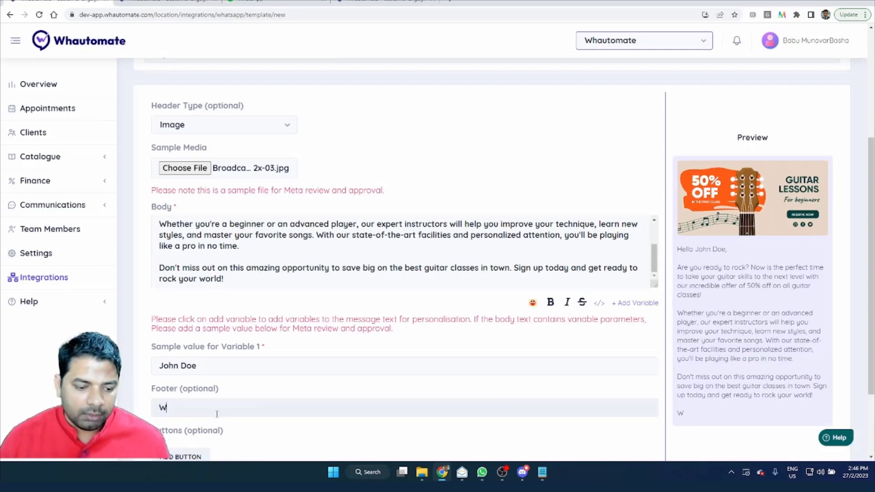
text(hautom)
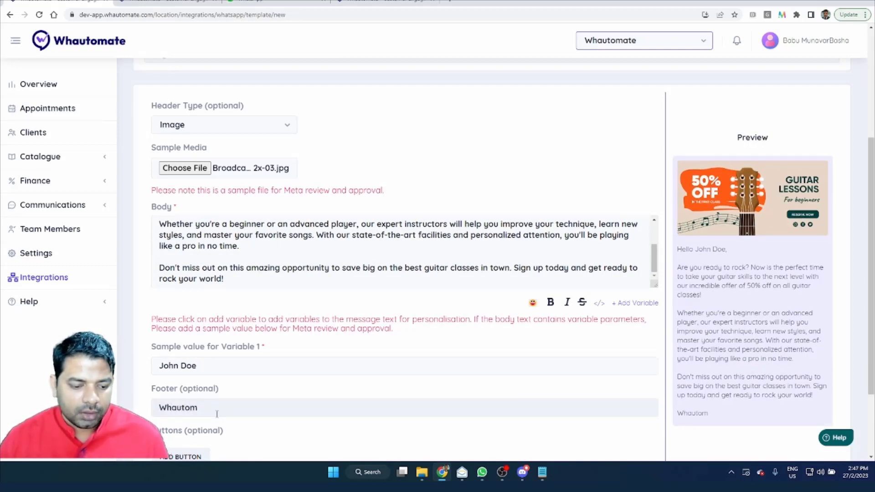
text(ate)
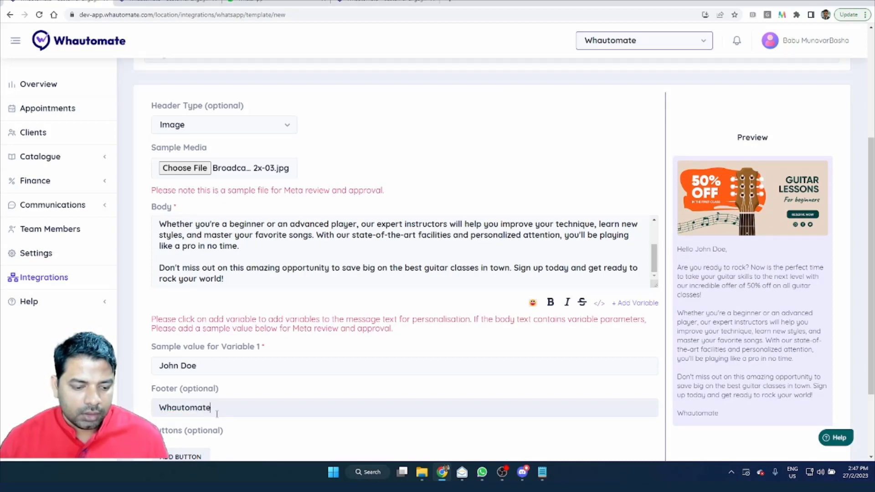
Step: Add a Visit Website button to the template with the button text "Learn More"
scroll(239, 398, down, 2)
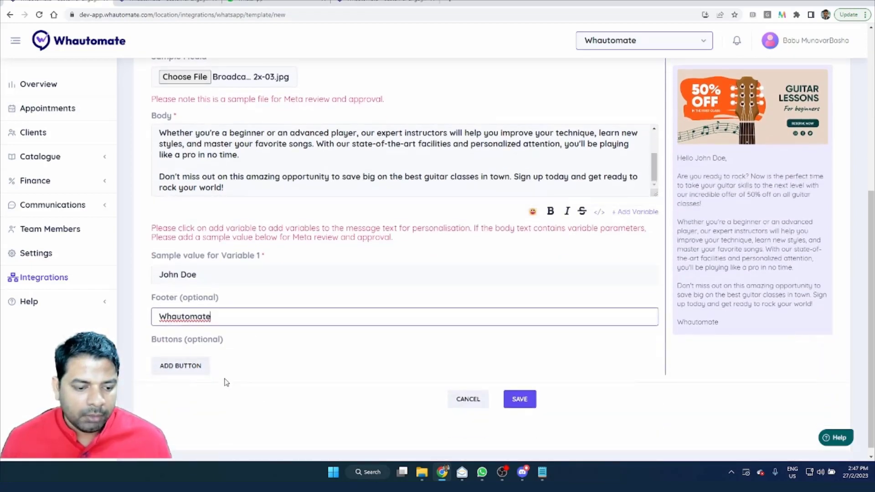
click(183, 367)
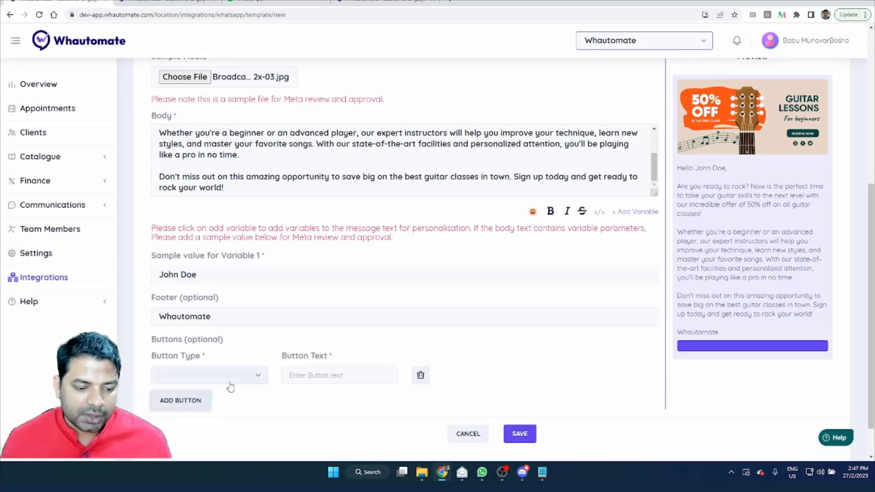
click(229, 382)
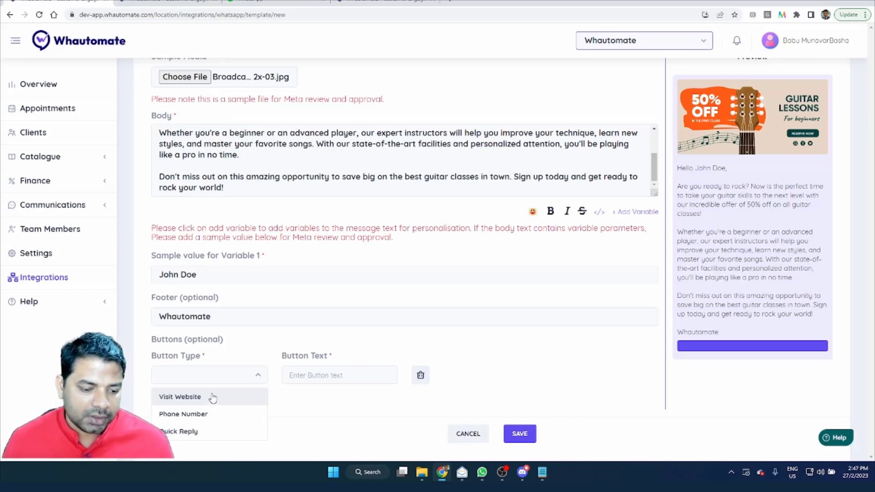
click(212, 398)
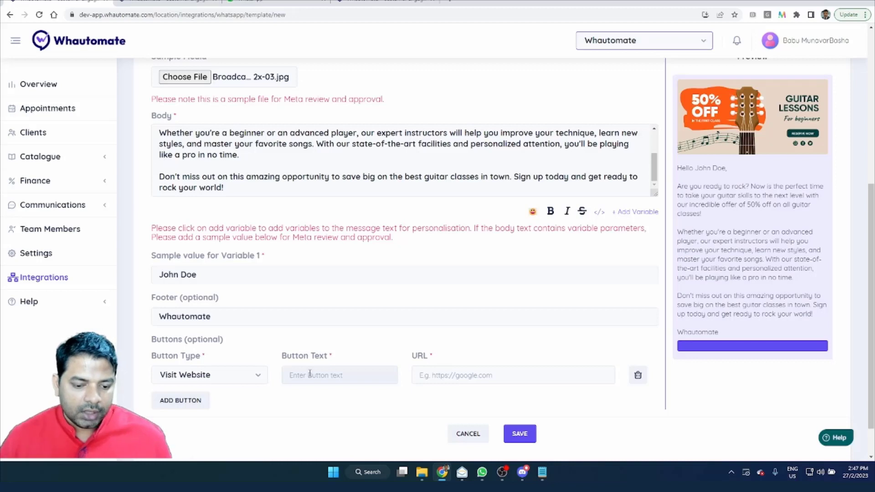
text(Lea)
key(BackSpace)
key(BackSpace)
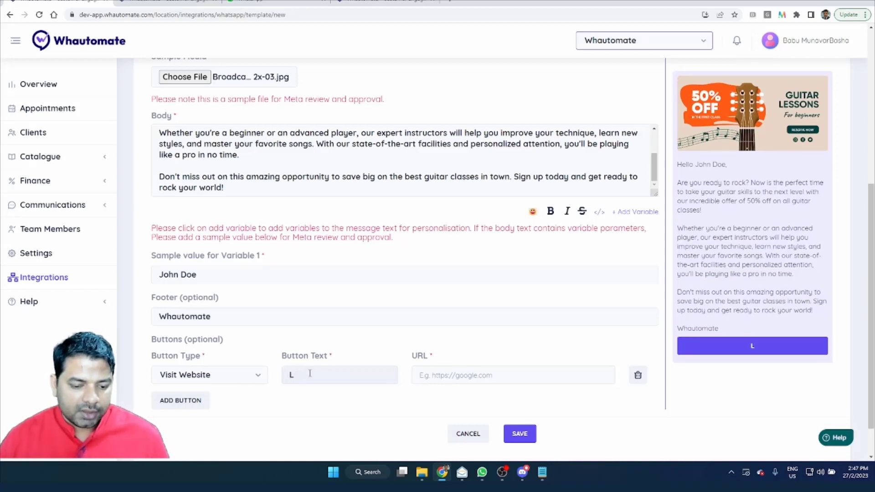
text(earb)
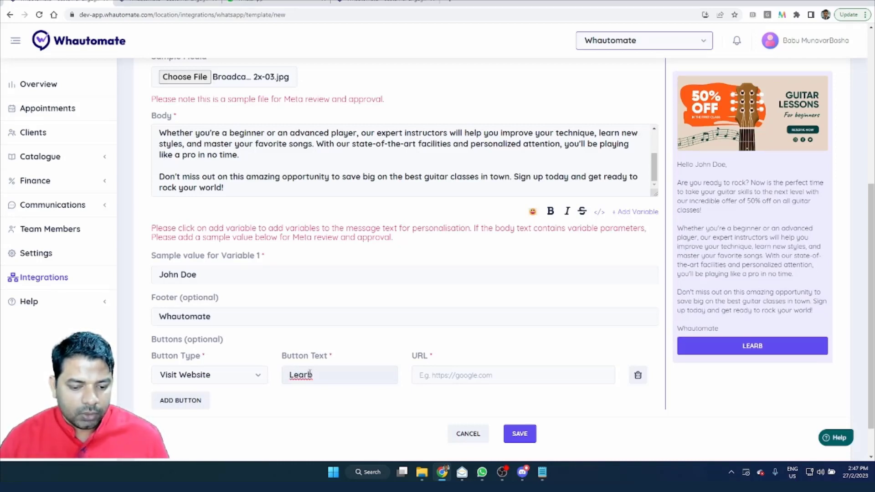
key(BackSpace)
key(BackSpace)
text(n More)
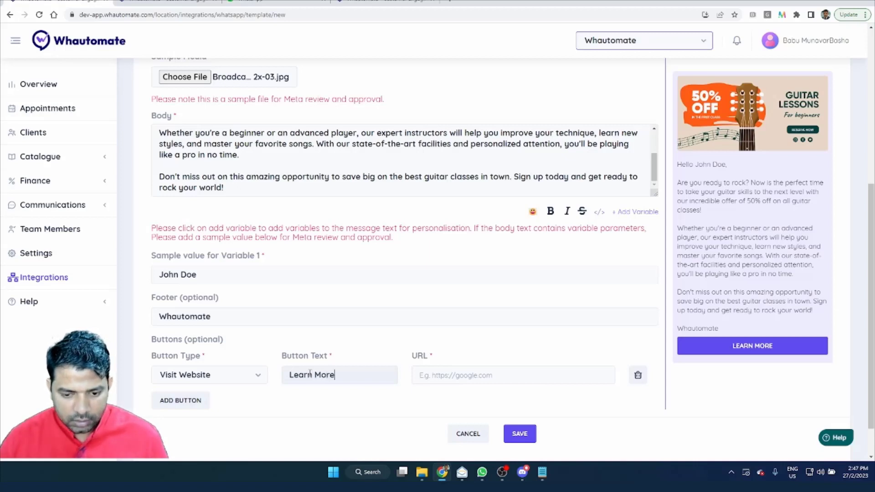
key(Tab)
text(https:)
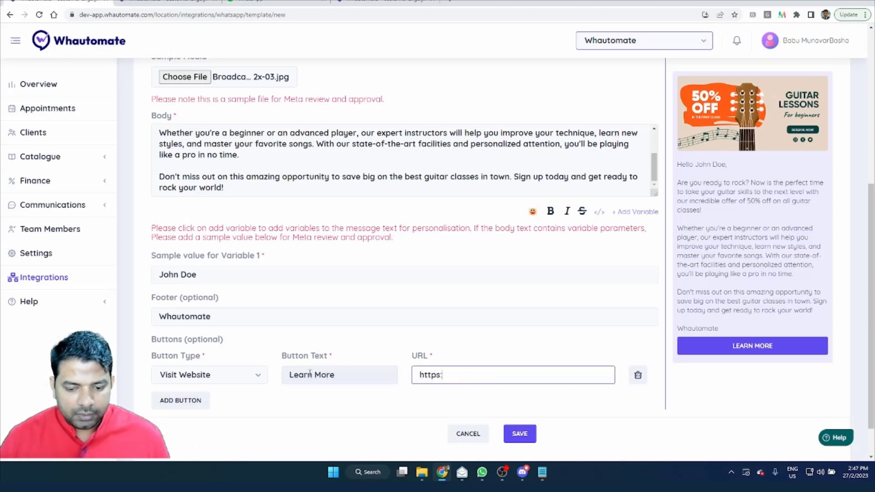
text(//g)
key(BackSpace)
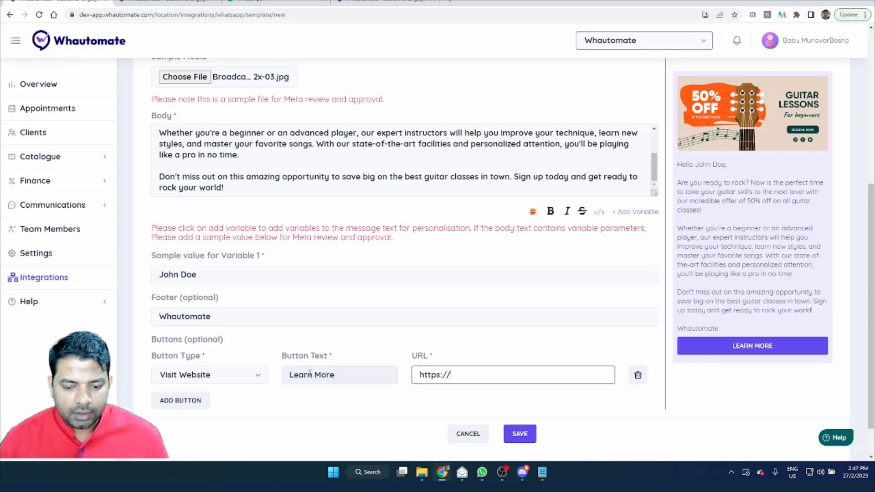
text(whautomate.com)
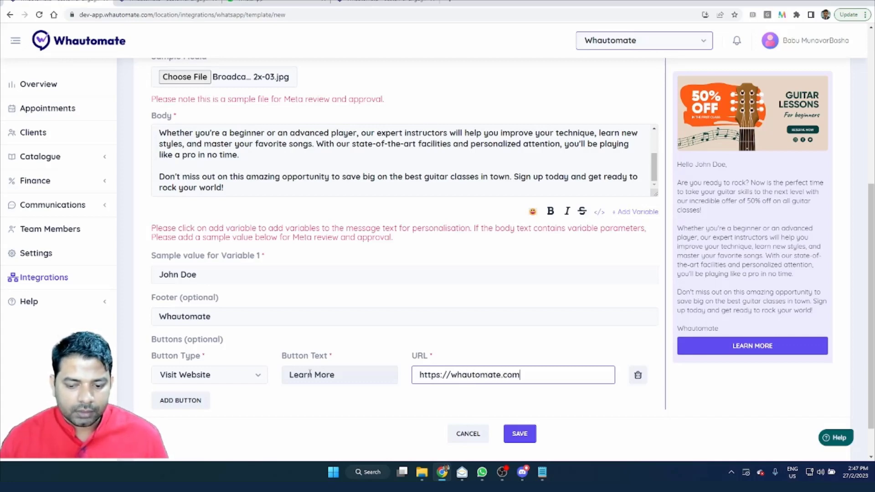
Step: Review the completed marketing_discount_template form and save the template
scroll(254, 293, up, 5)
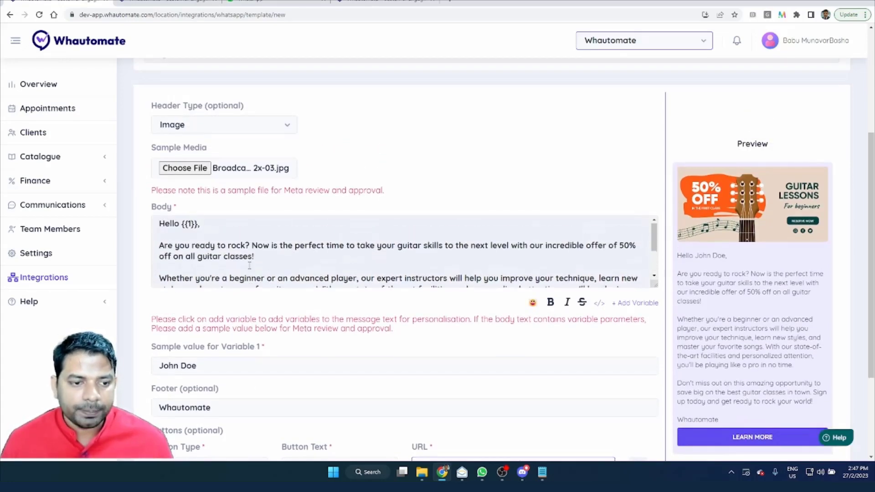
scroll(345, 187, up, 4)
scroll(346, 187, down, 4)
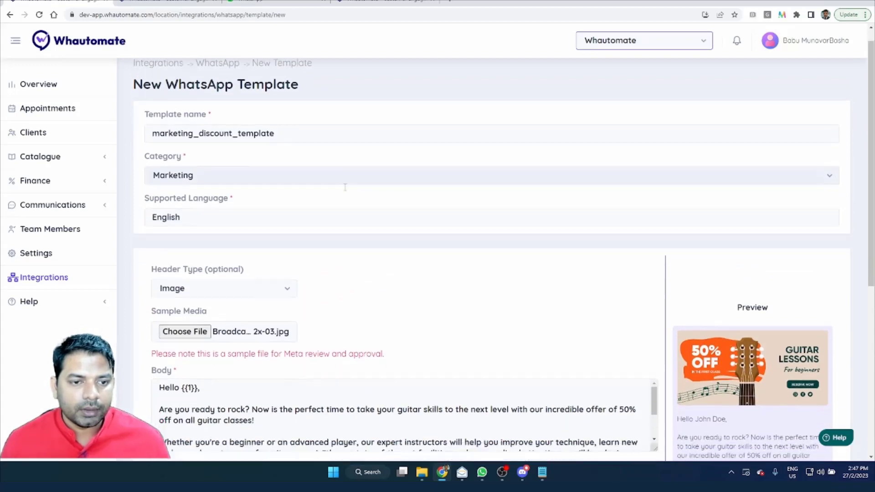
scroll(351, 205, down, 3)
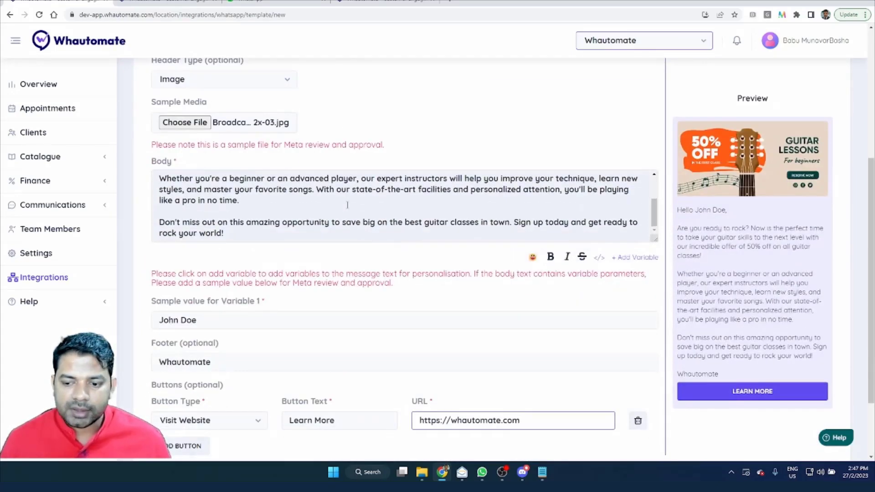
scroll(353, 215, down, 2)
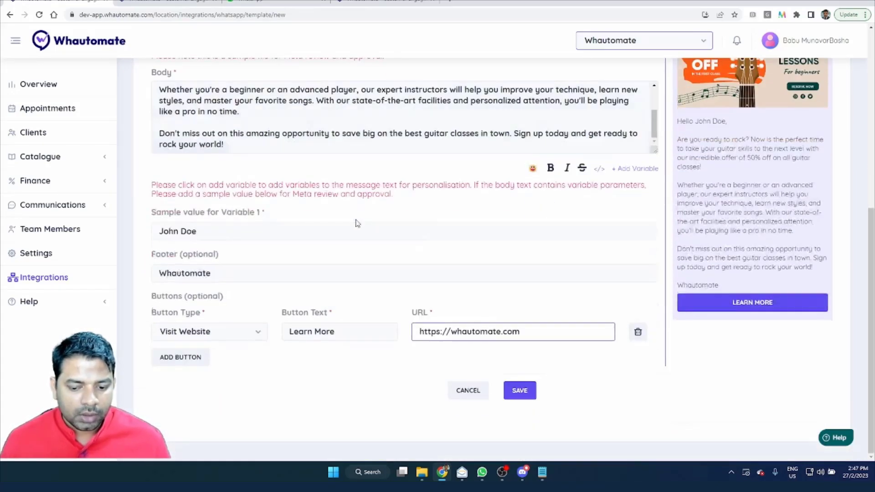
click(524, 395)
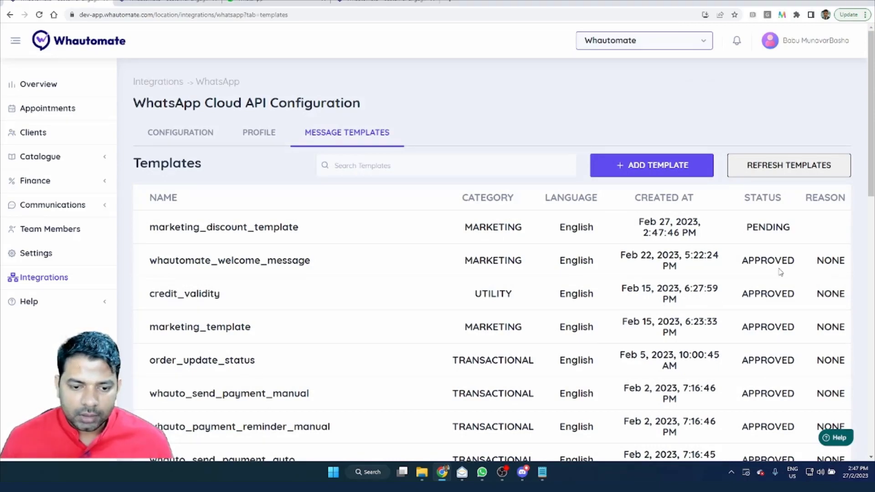
Step: Refresh the message templates from WhatsApp and check the approval status of marketing_discount_template
click(835, 175)
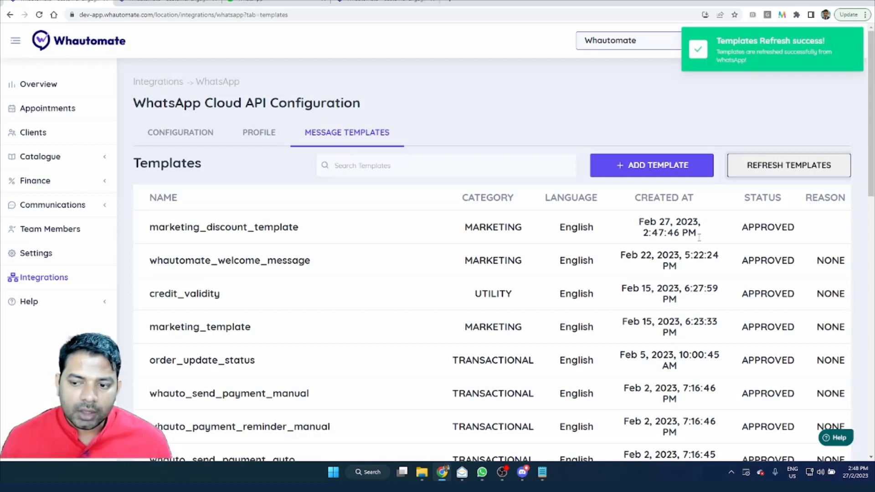
drag(741, 227, 793, 230)
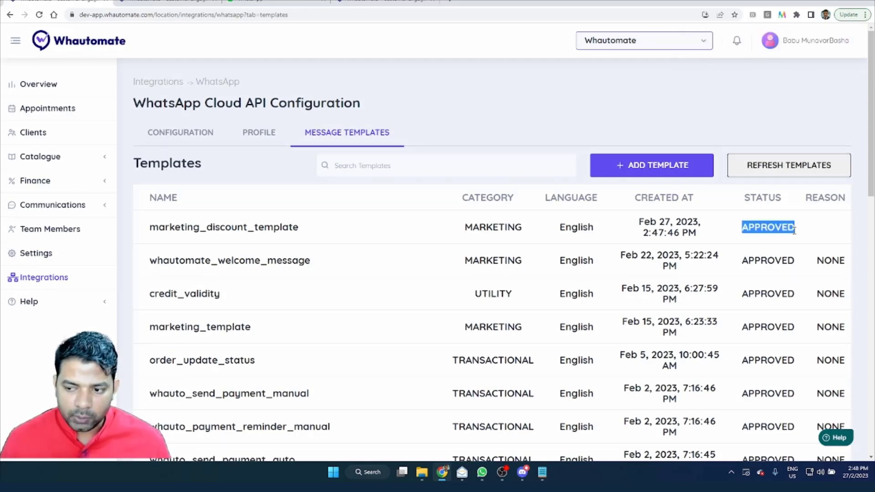
Step: Start a new broadcast and name it "Trial Discount BroadCast"
click(65, 206)
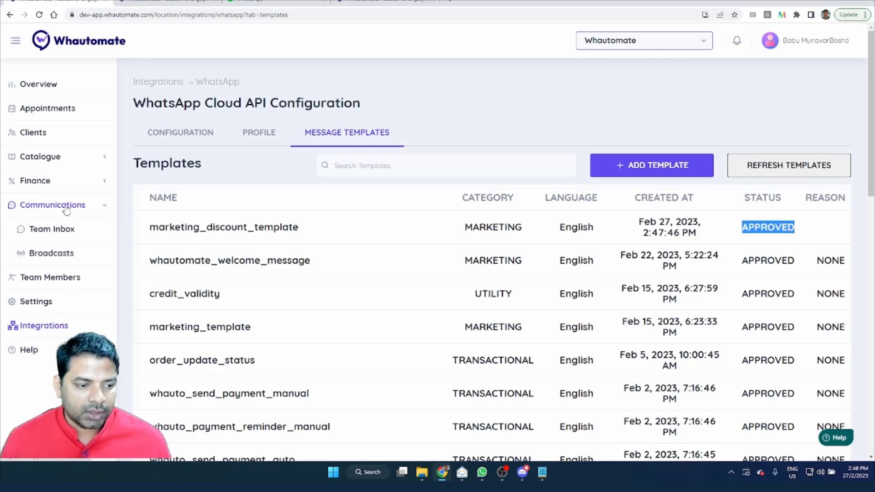
click(53, 253)
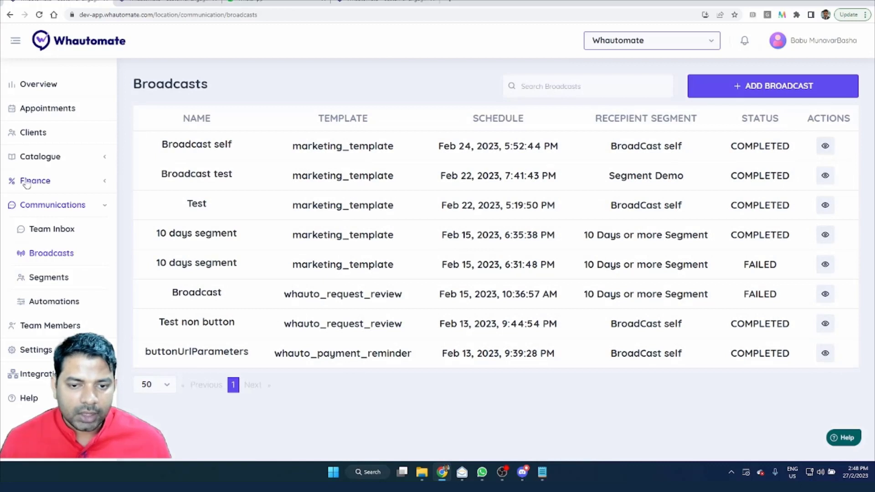
click(799, 89)
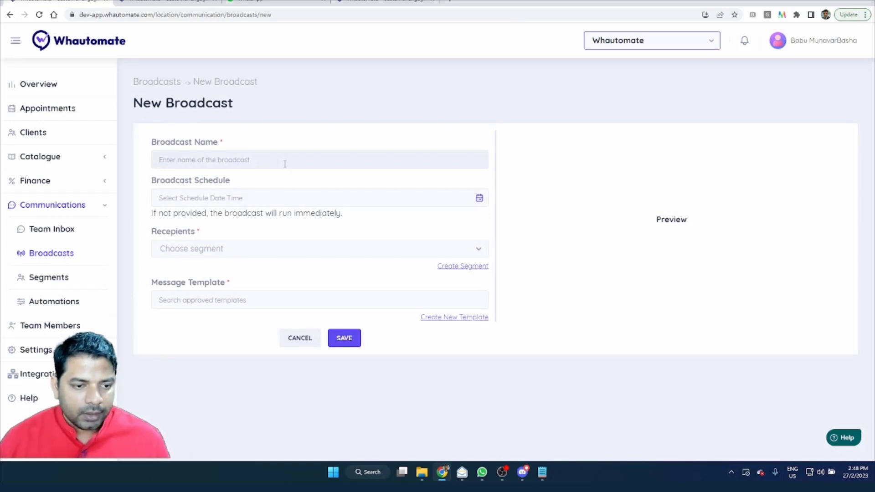
text(T)
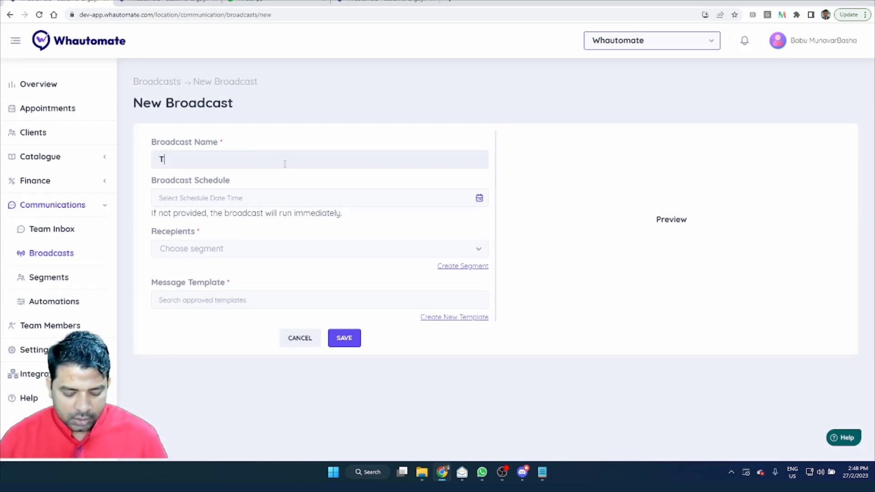
text(rial Disco)
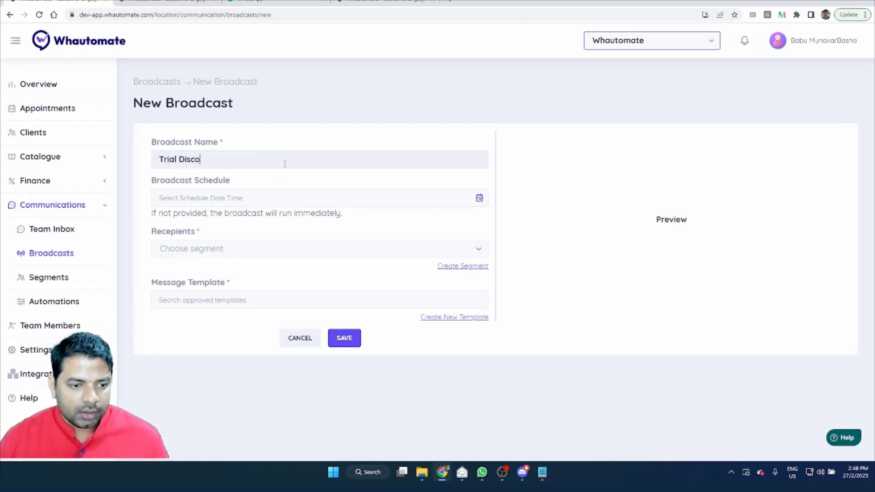
text(unt Br)
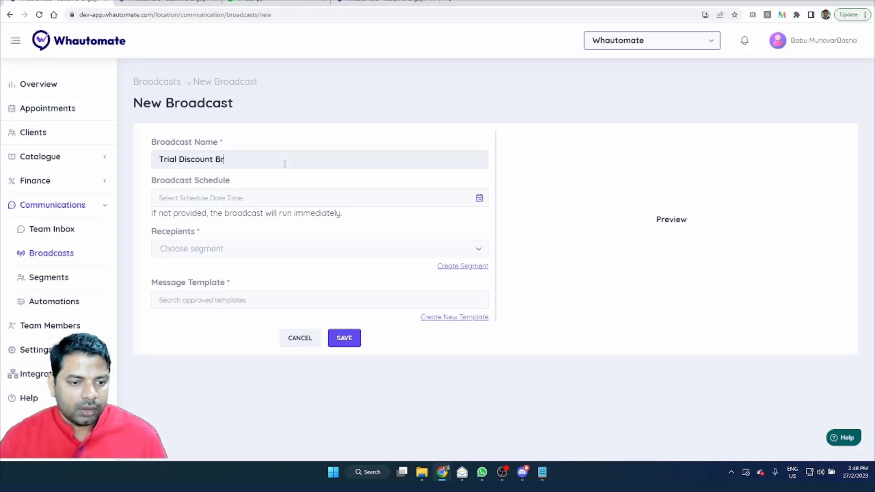
text(oadCast)
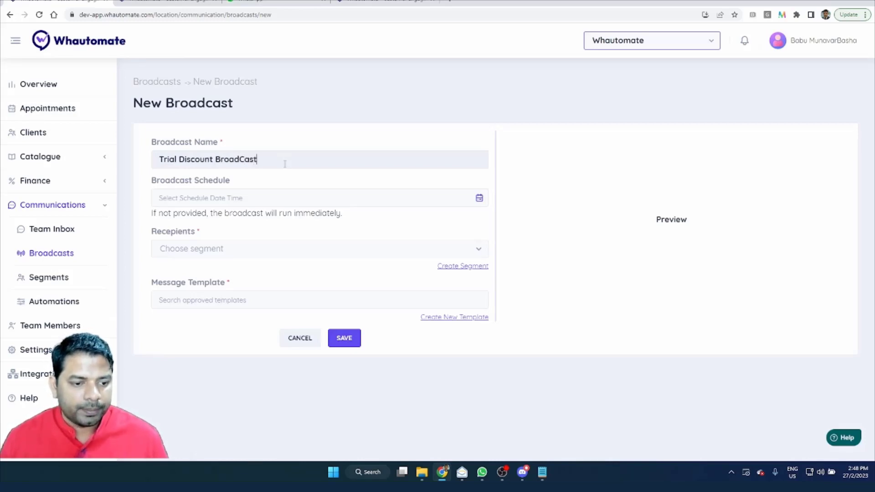
Step: Leave the broadcast schedule empty and choose Demo Segment as the recipients
click(280, 196)
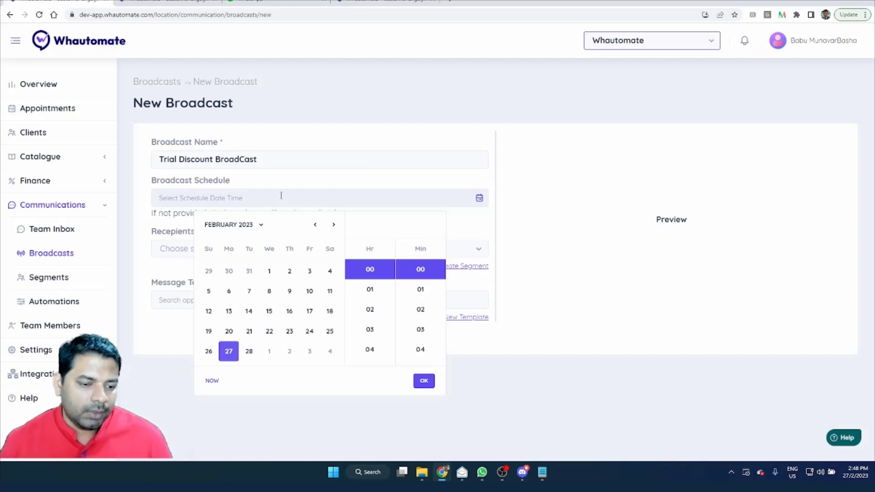
click(552, 207)
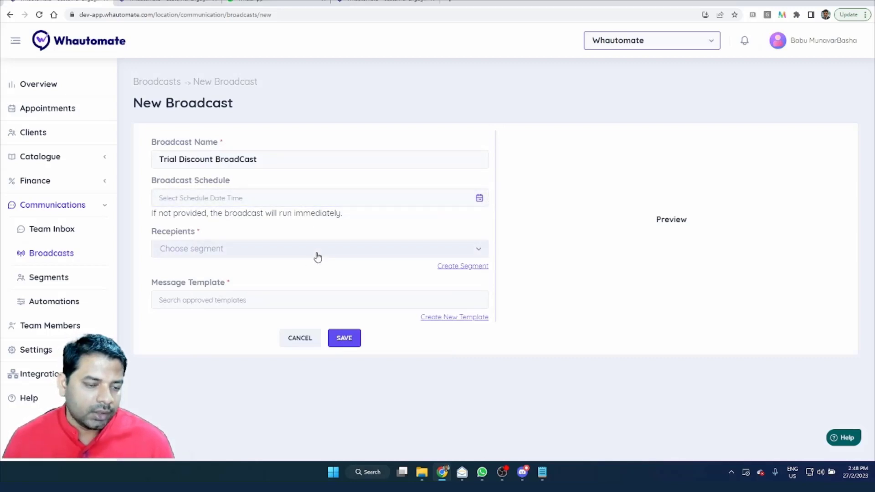
click(299, 259)
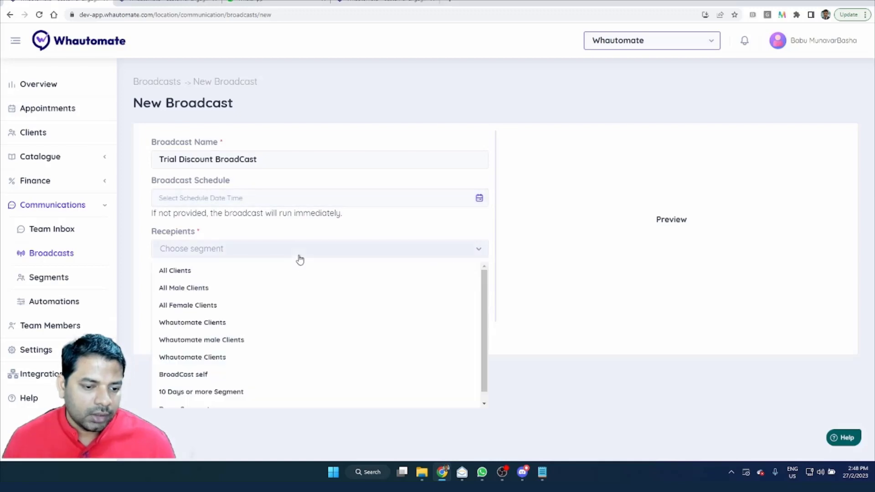
scroll(304, 269, down, 1)
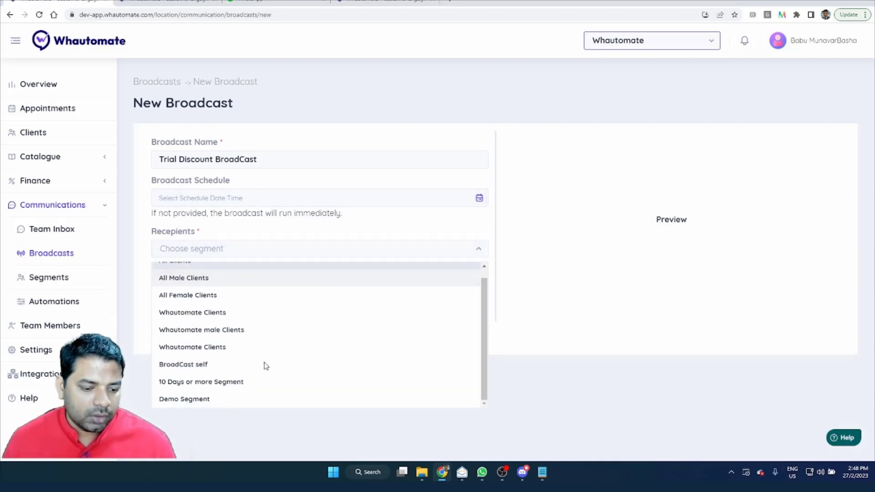
click(215, 399)
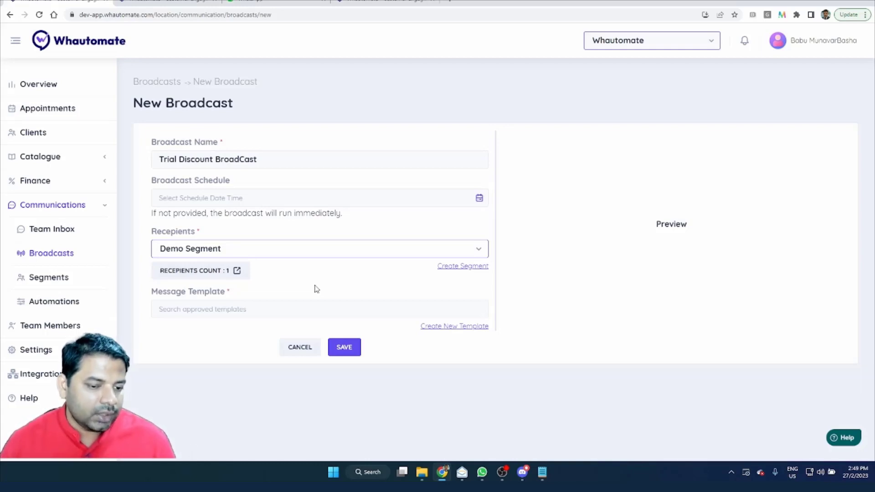
Step: Search the approved templates for "dis" and choose marketing_discount_template as the broadcast's message template
click(298, 309)
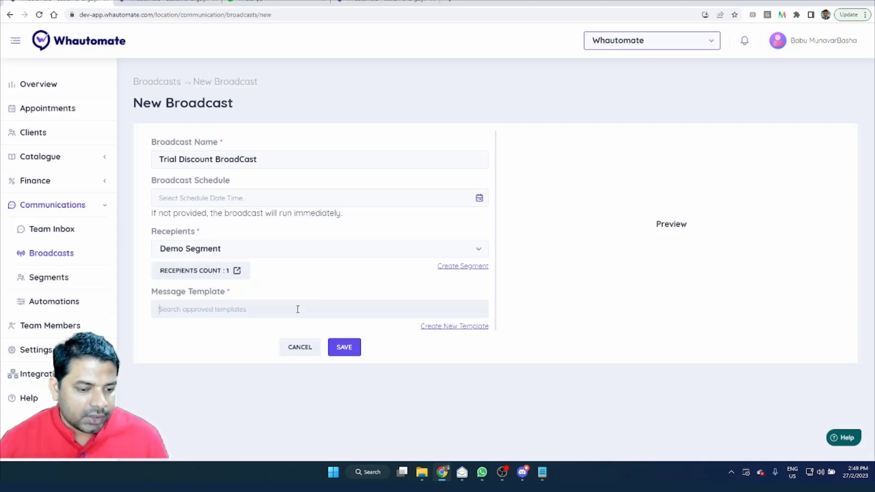
text(tr)
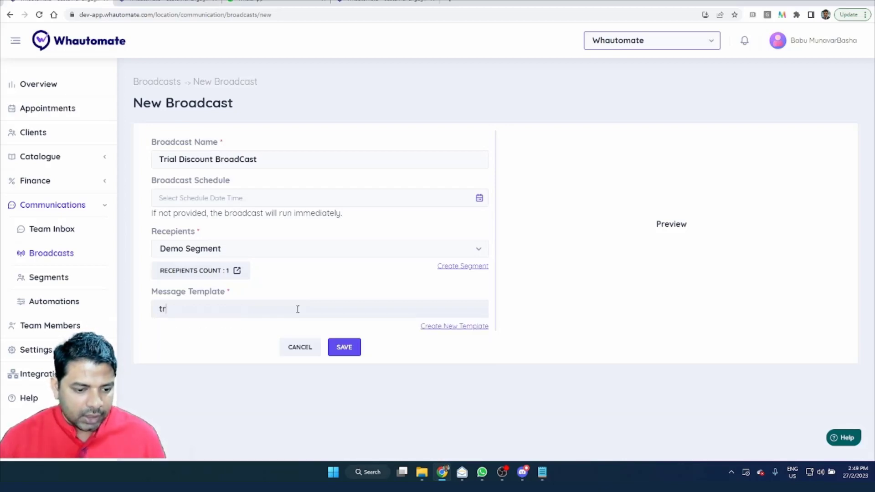
key(BackSpace)
key(BackSpace)
text(dis)
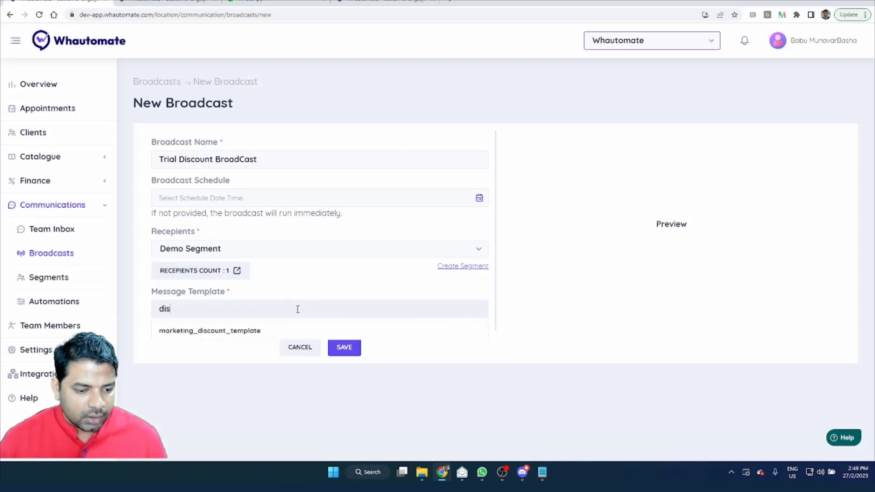
key(Down)
key(Return)
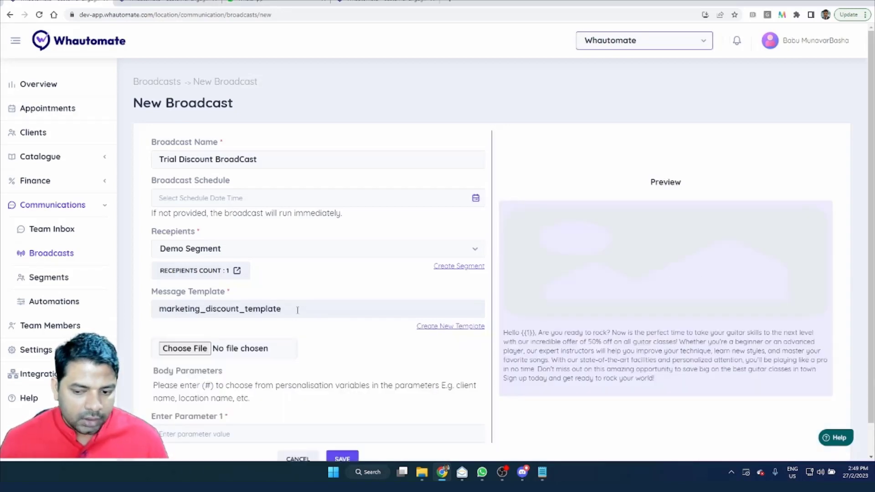
Step: Attach Broadcast 2x-03.jpg from the Demo Assets folder as the broadcast's header image
scroll(456, 271, down, 1)
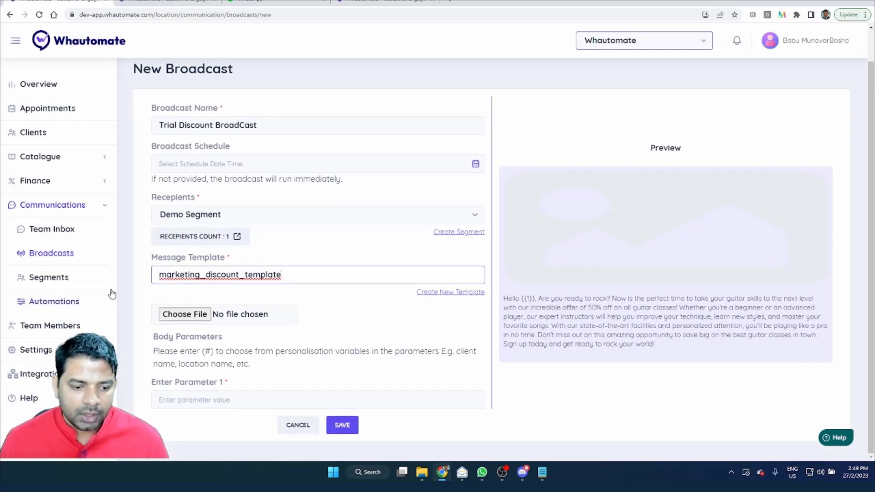
click(195, 315)
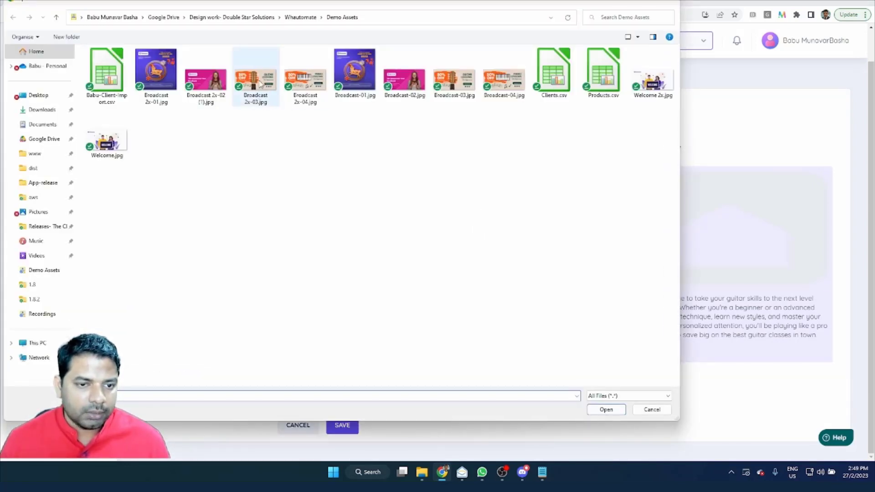
double_click(260, 83)
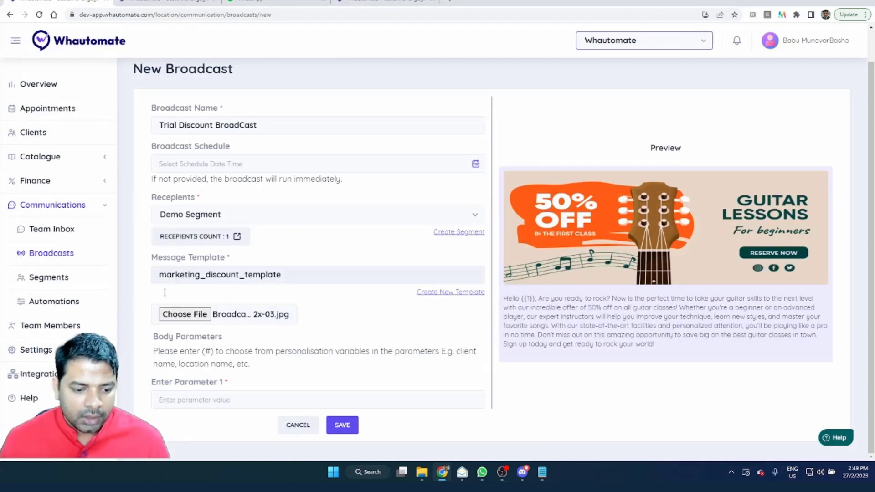
Step: Set body Parameter 1 to the client.name personalisation variable and check the greeting in the message preview
click(364, 400)
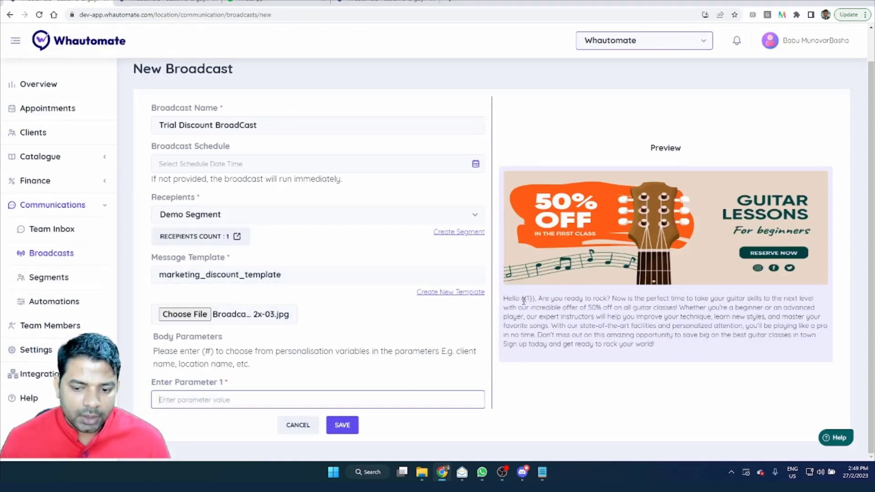
drag(522, 300, 535, 305)
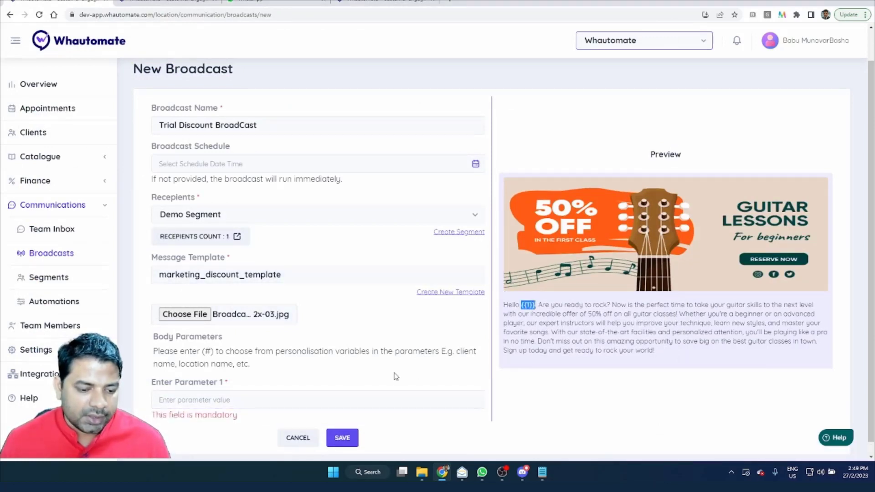
click(327, 394)
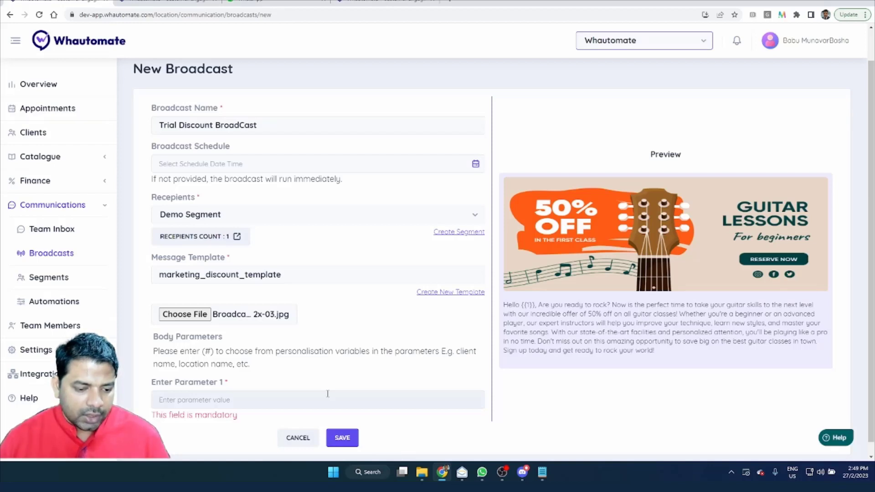
text(#)
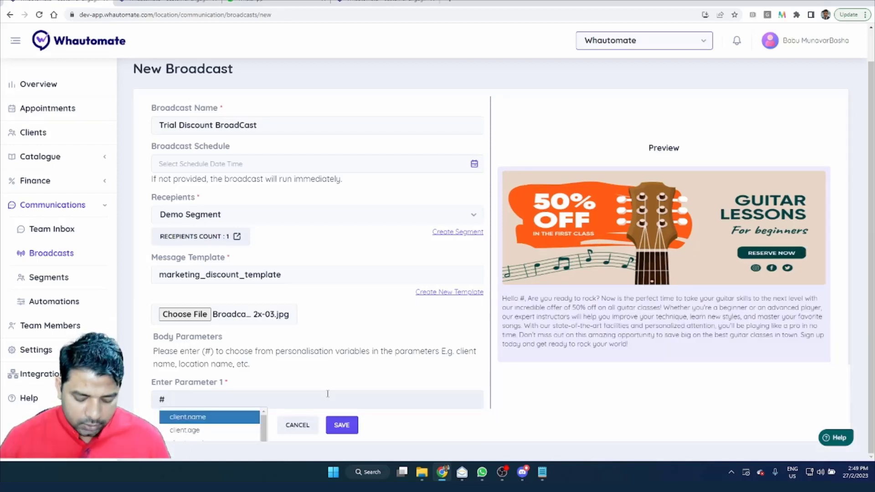
text(cli)
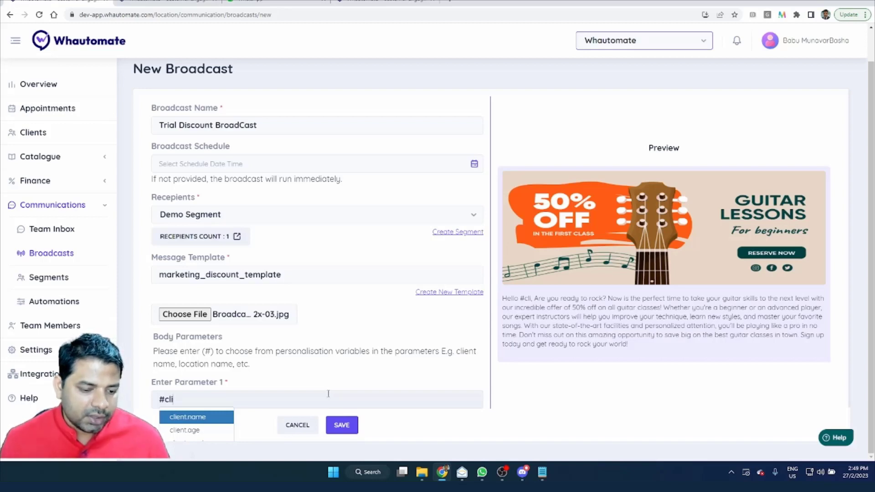
scroll(274, 405, down, 1)
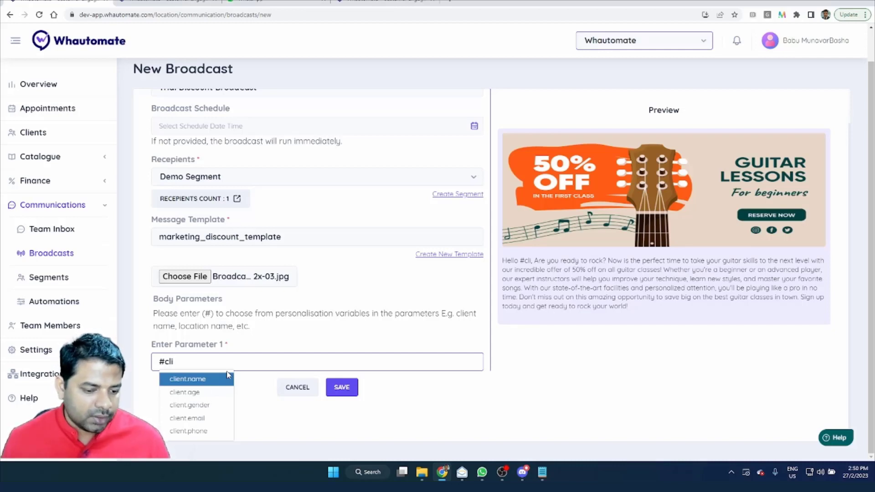
click(212, 383)
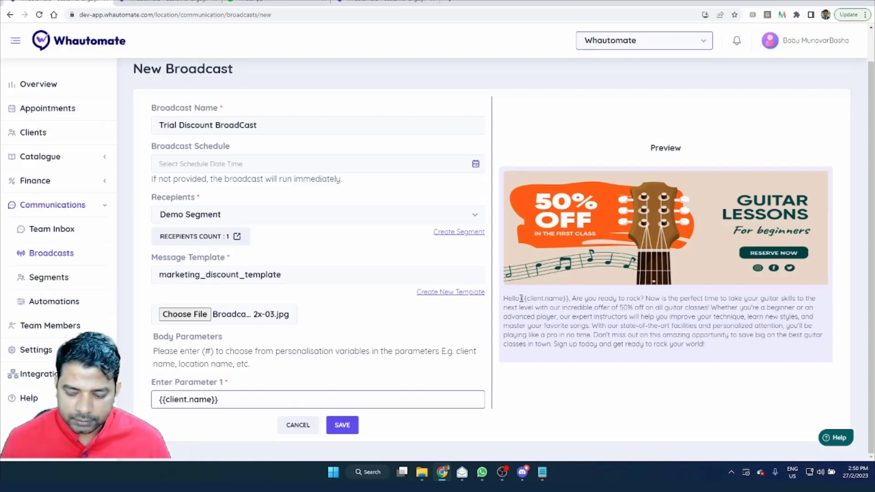
drag(521, 298, 500, 298)
click(575, 298)
click(541, 324)
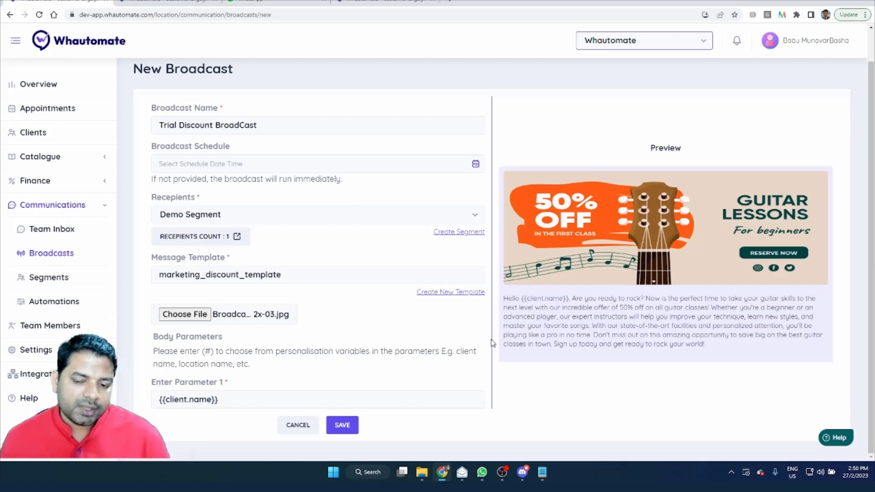
drag(520, 298, 572, 298)
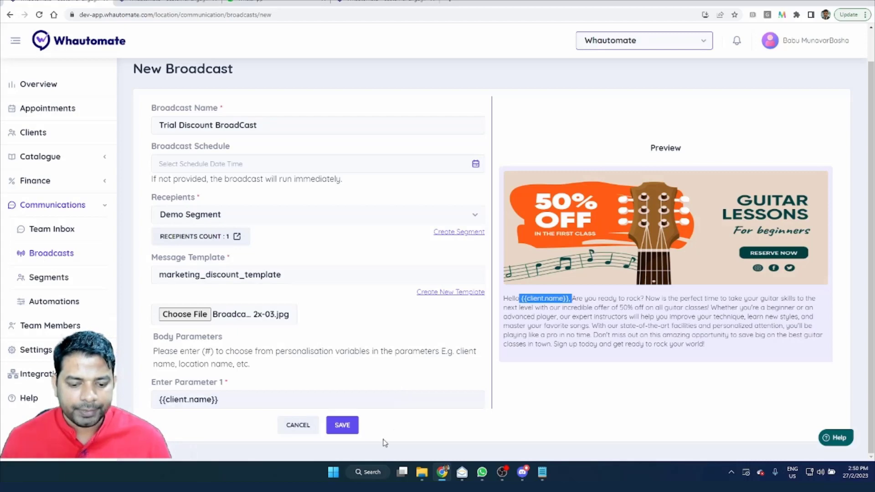
Step: Save the Trial Discount BroadCast and confirm running it immediately for Demo Segment
click(343, 425)
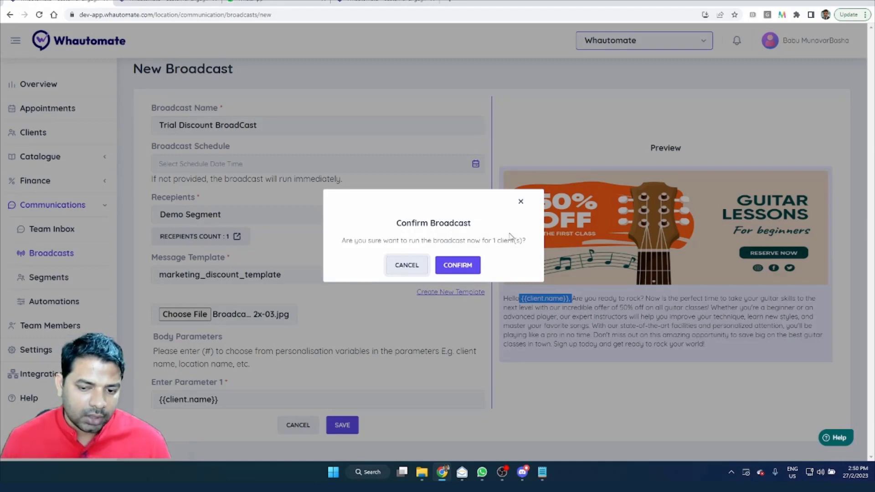
click(476, 265)
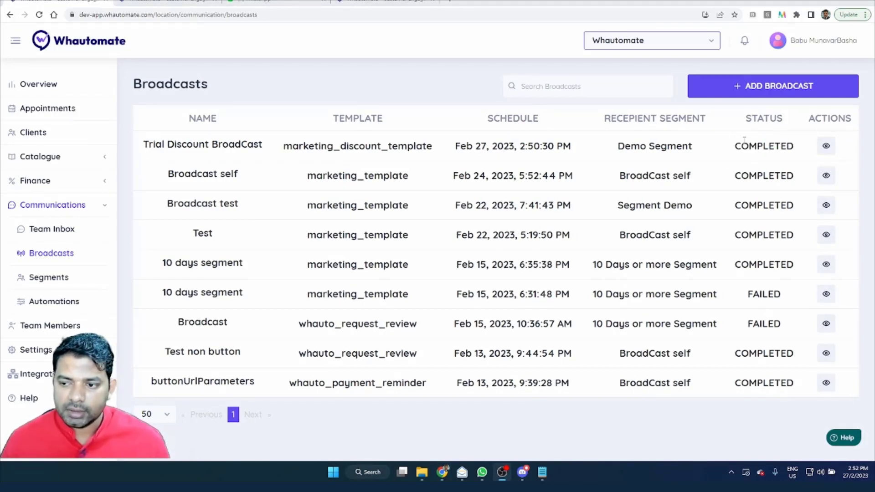
Step: Switch to WhatsApp Web, check the personalised greeting in the received discount message and open its Learn More link
click(273, 1)
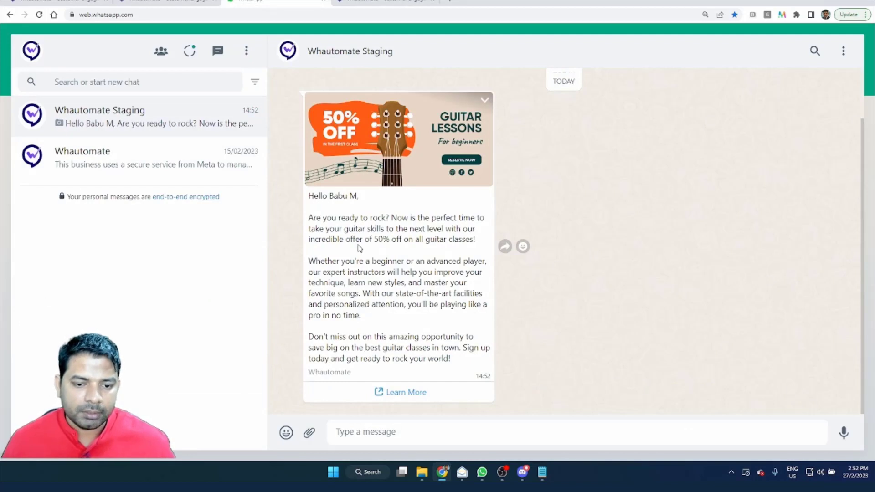
drag(329, 196, 358, 197)
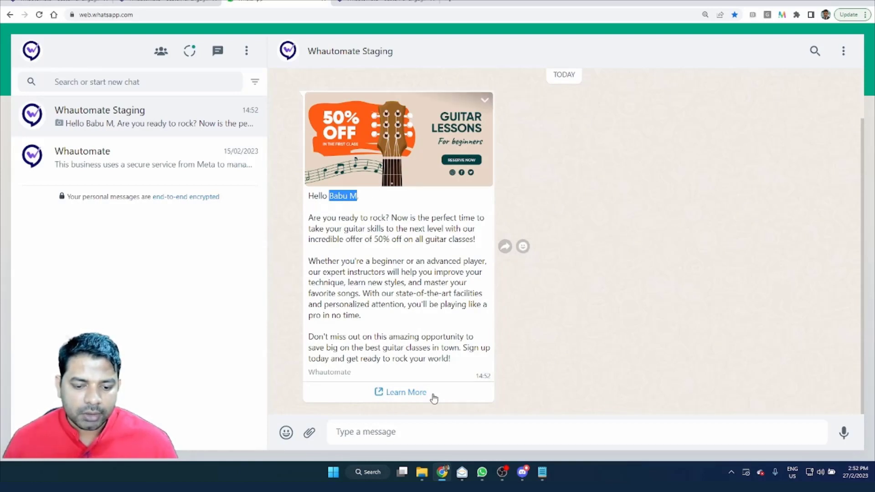
click(399, 398)
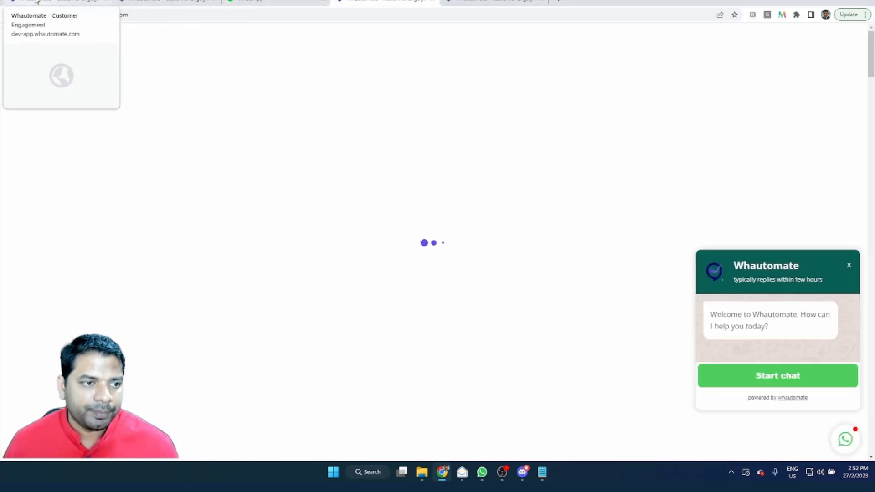
Step: Back in Whautomate, review Trial Discount BroadCast's schedule, completion time, total messages and message status, and return to the broadcasts list
click(98, 3)
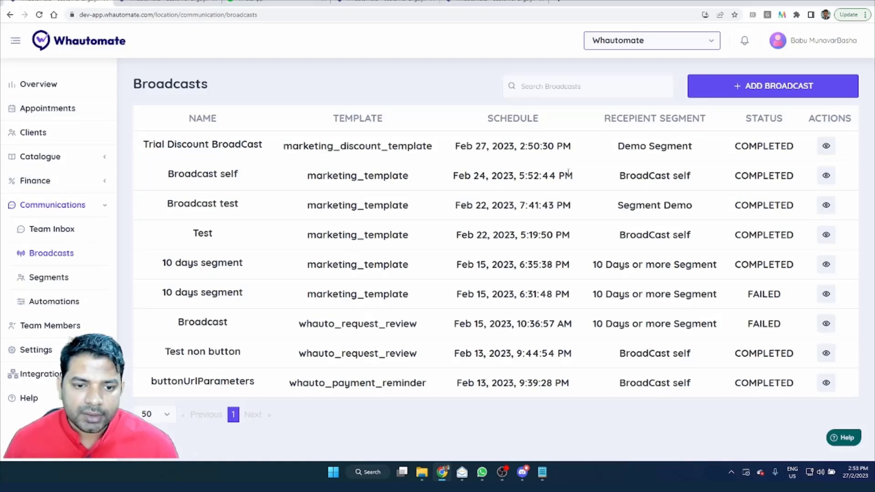
click(823, 148)
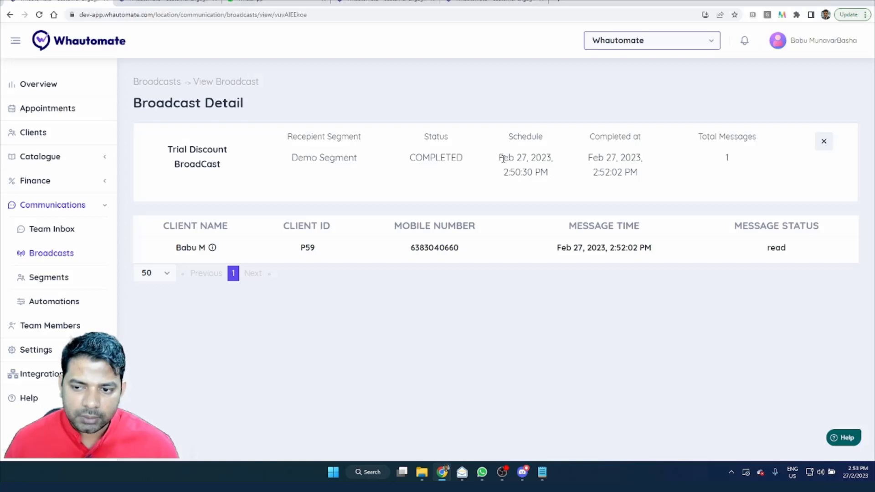
drag(502, 158, 559, 188)
drag(582, 158, 648, 179)
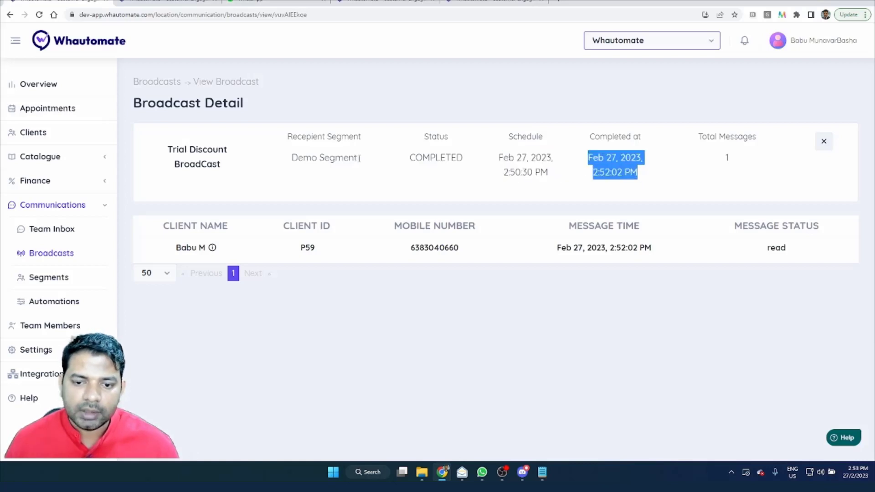
drag(729, 168, 761, 170)
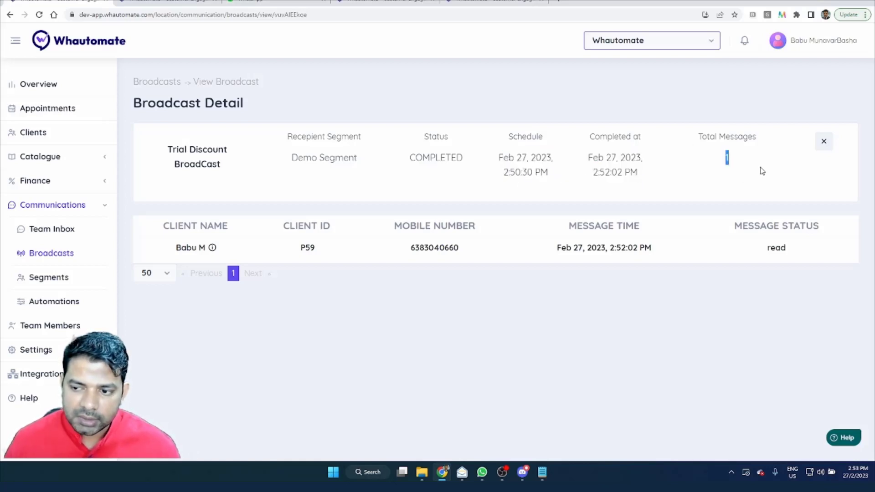
drag(768, 248, 809, 248)
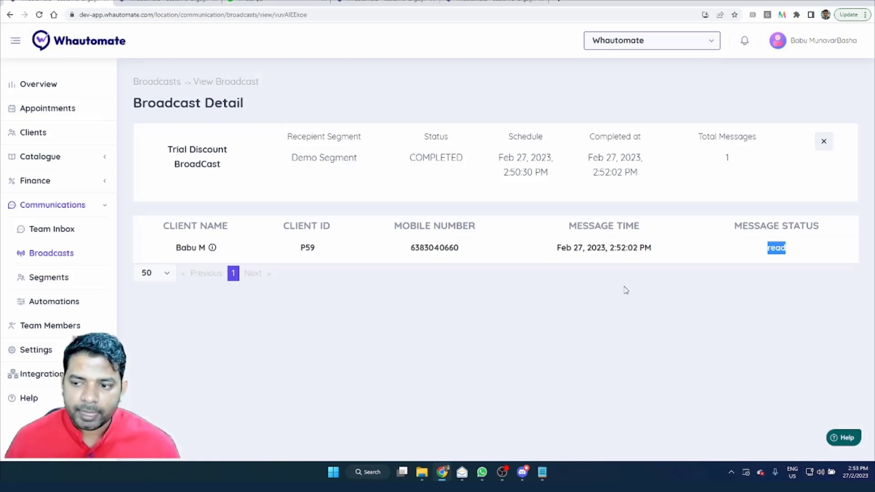
click(34, 259)
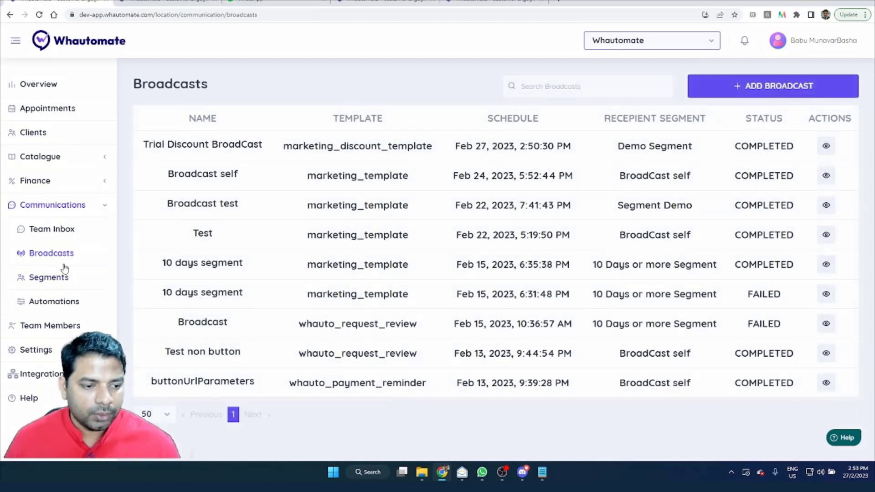